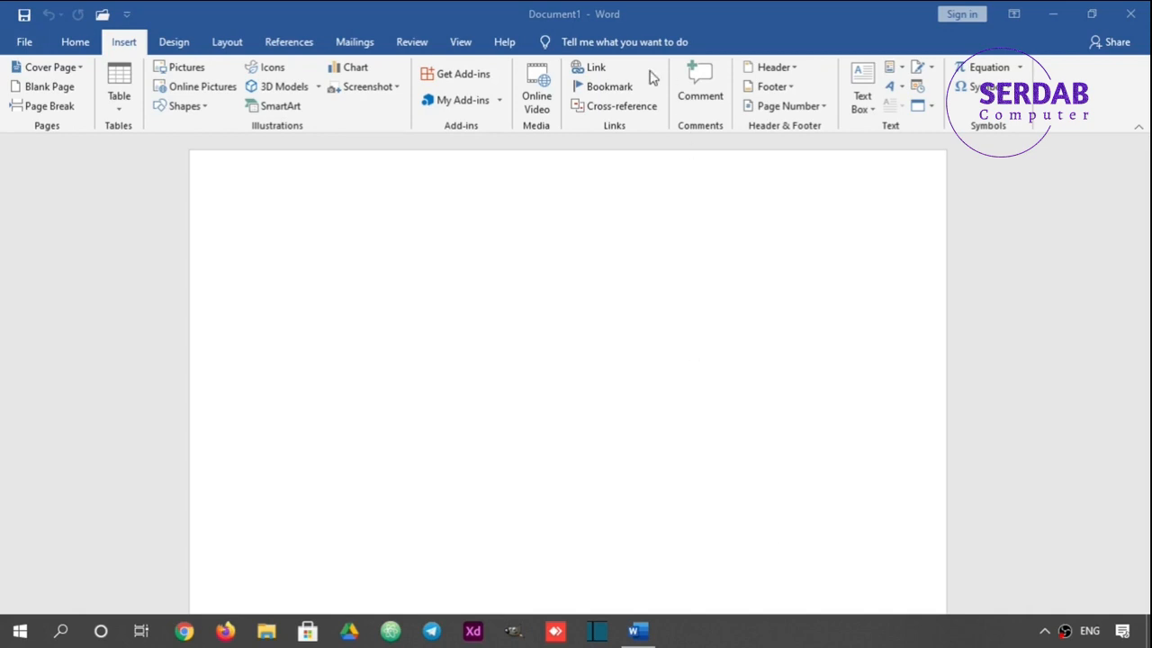
Insert the portrait photo from file into the blank document.
click(601, 68)
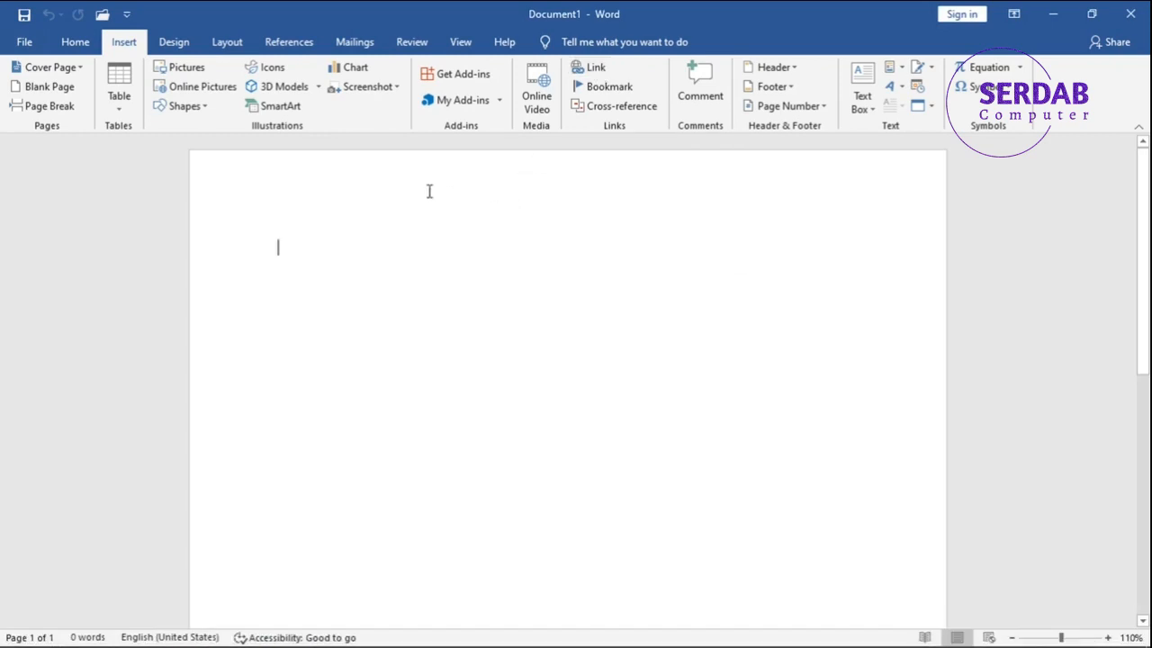
click(198, 71)
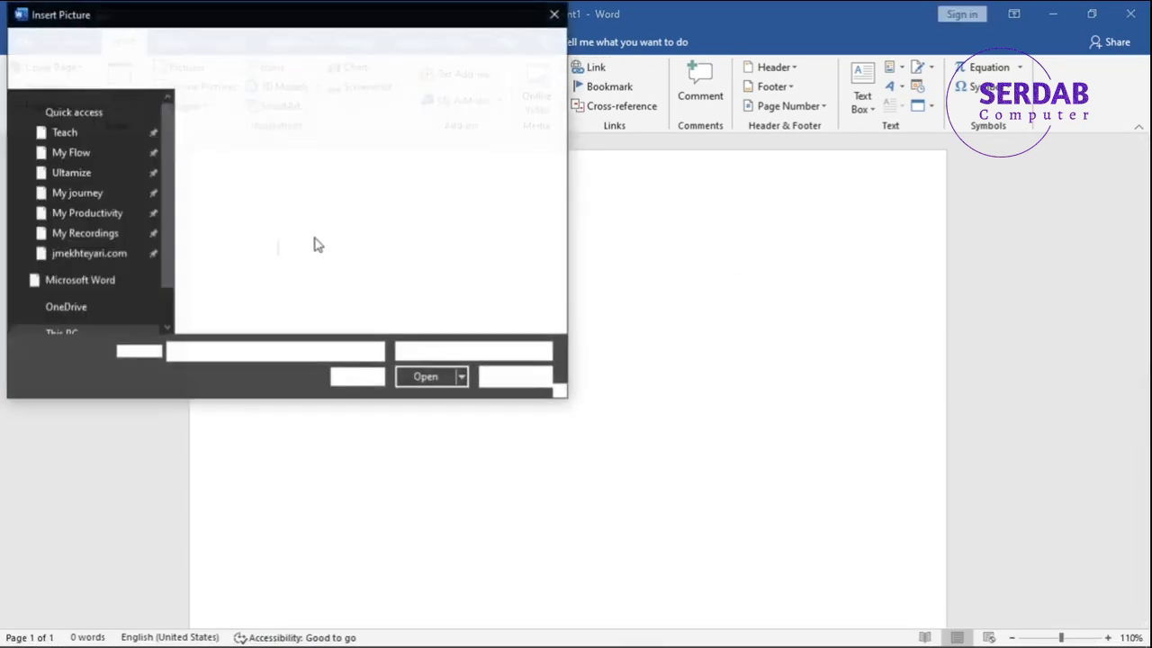
double_click(334, 240)
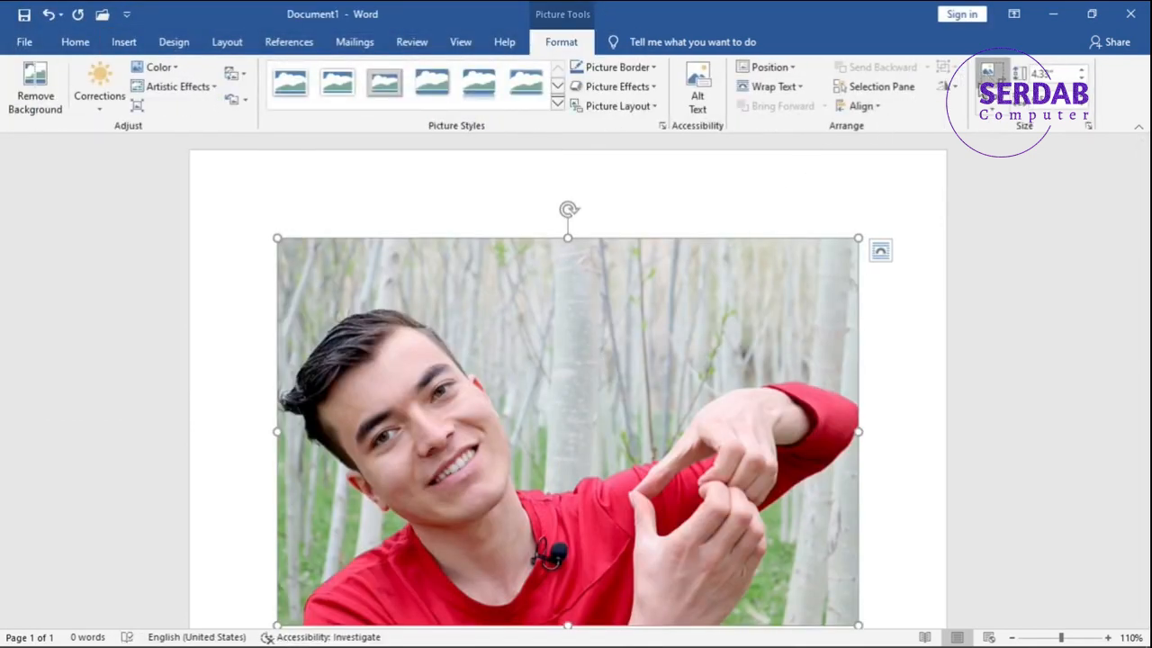
Crop the photo to the man's face and shoulders, cutting off the hands, to a height of about 3.27".
click(988, 76)
drag(850, 616, 540, 514)
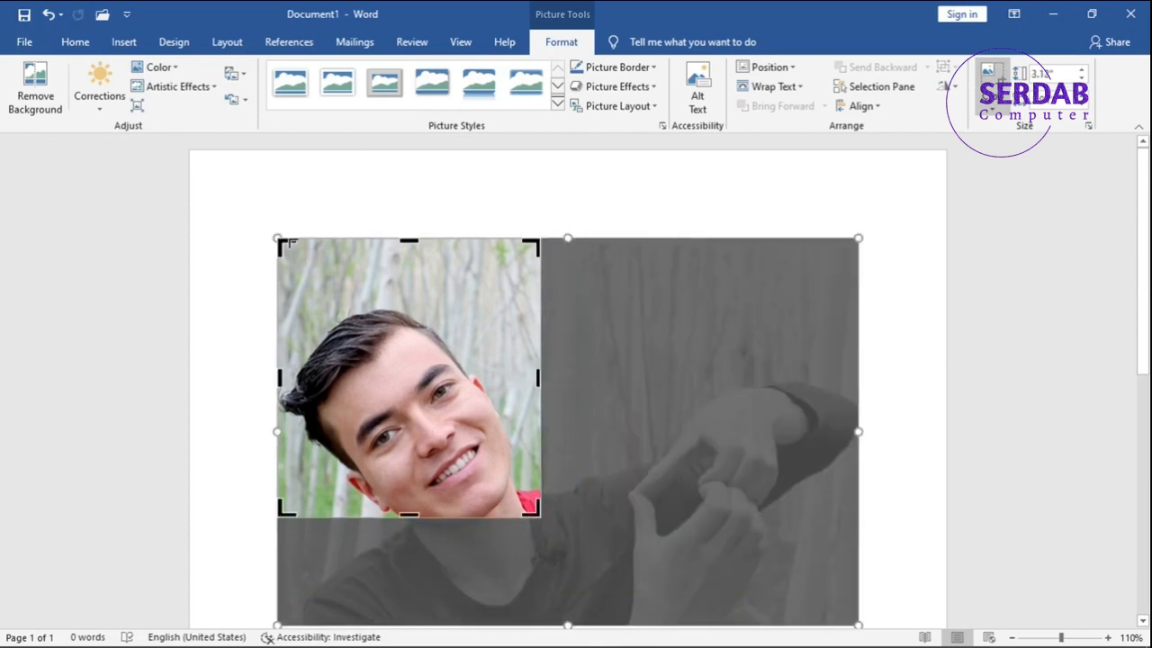
drag(282, 243, 277, 305)
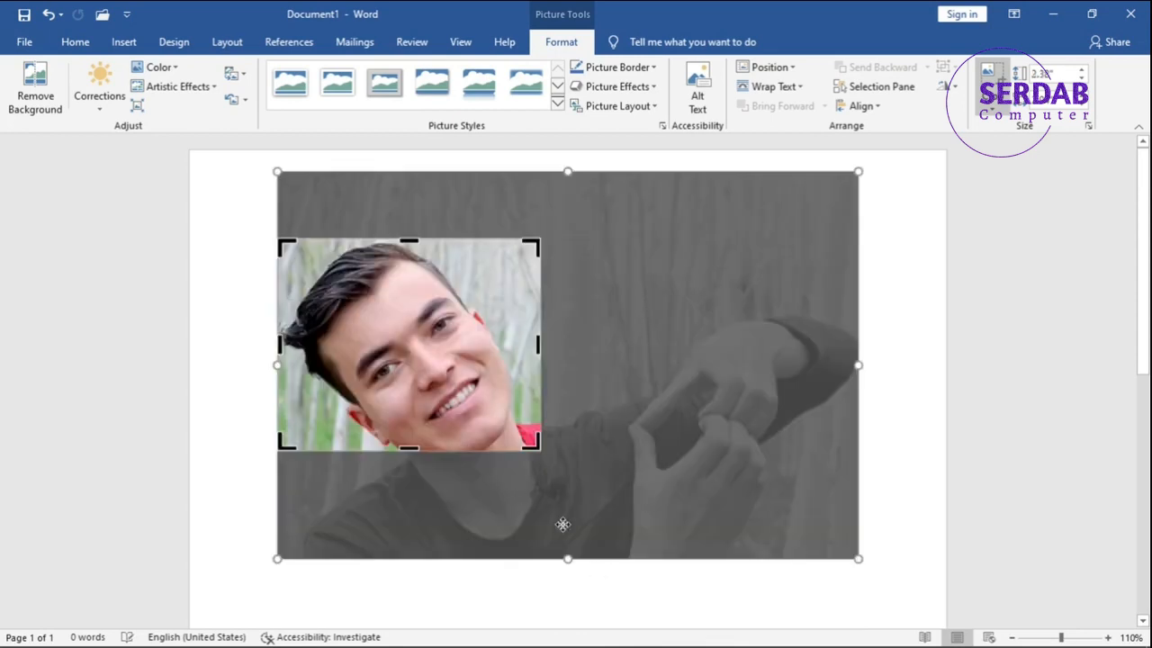
drag(540, 446, 578, 531)
key(Escape)
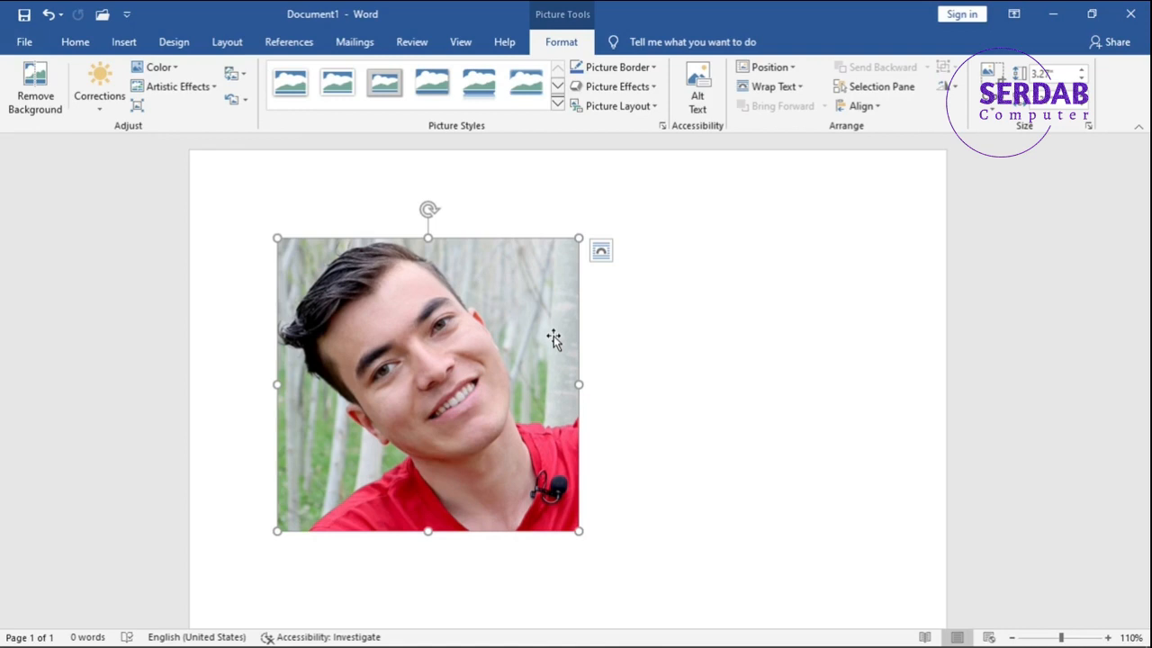
Open the hyperlink settings for the cropped picture and review the in-document, new-document and e-mail link types.
click(72, 43)
click(122, 43)
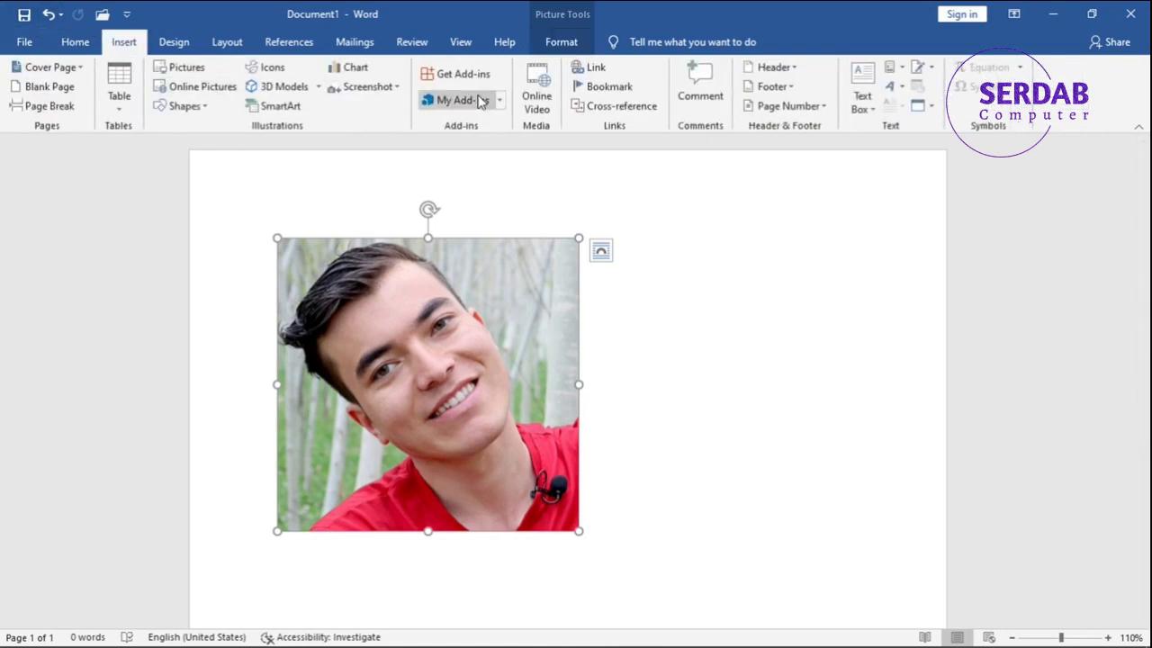
click(586, 70)
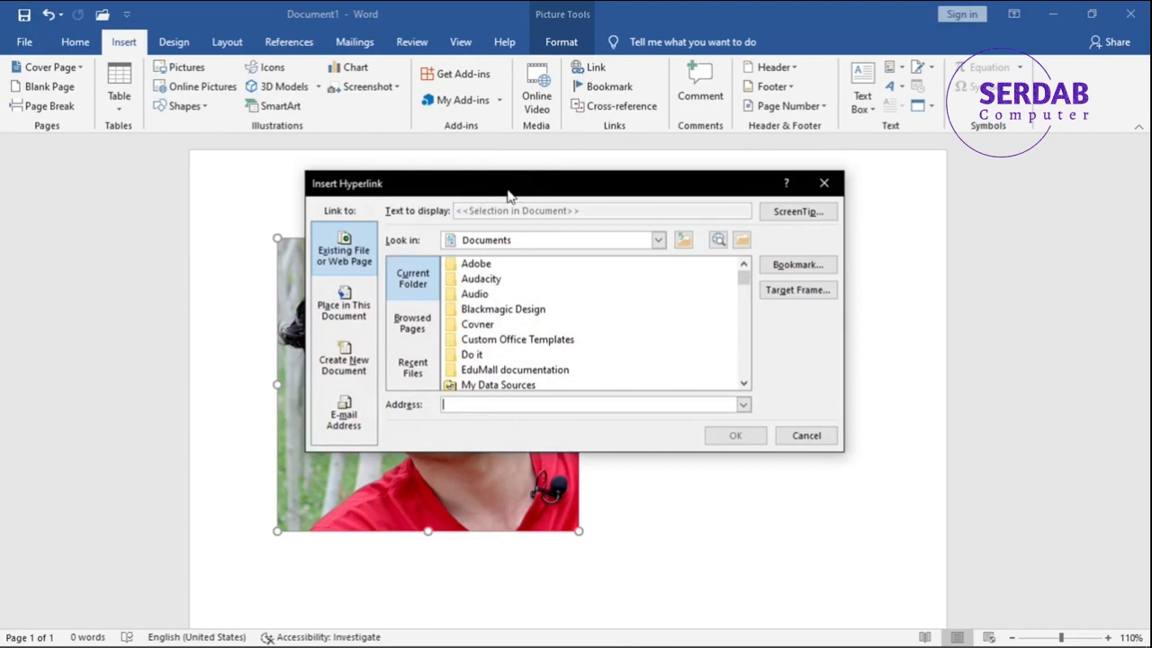
drag(506, 191, 679, 135)
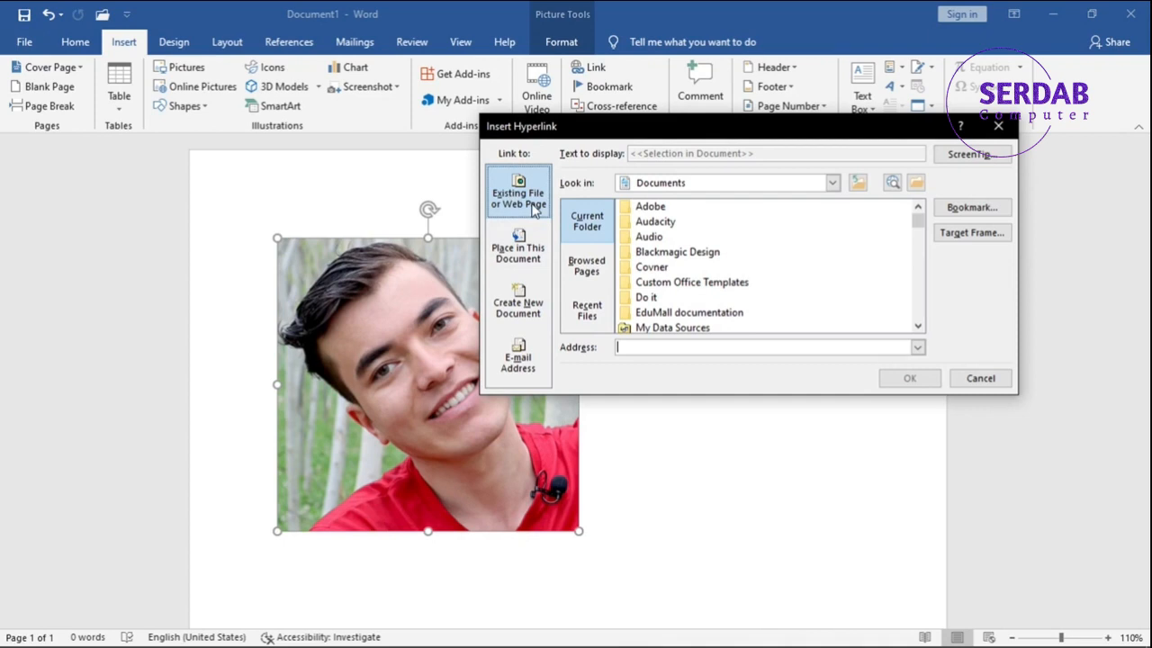
click(525, 247)
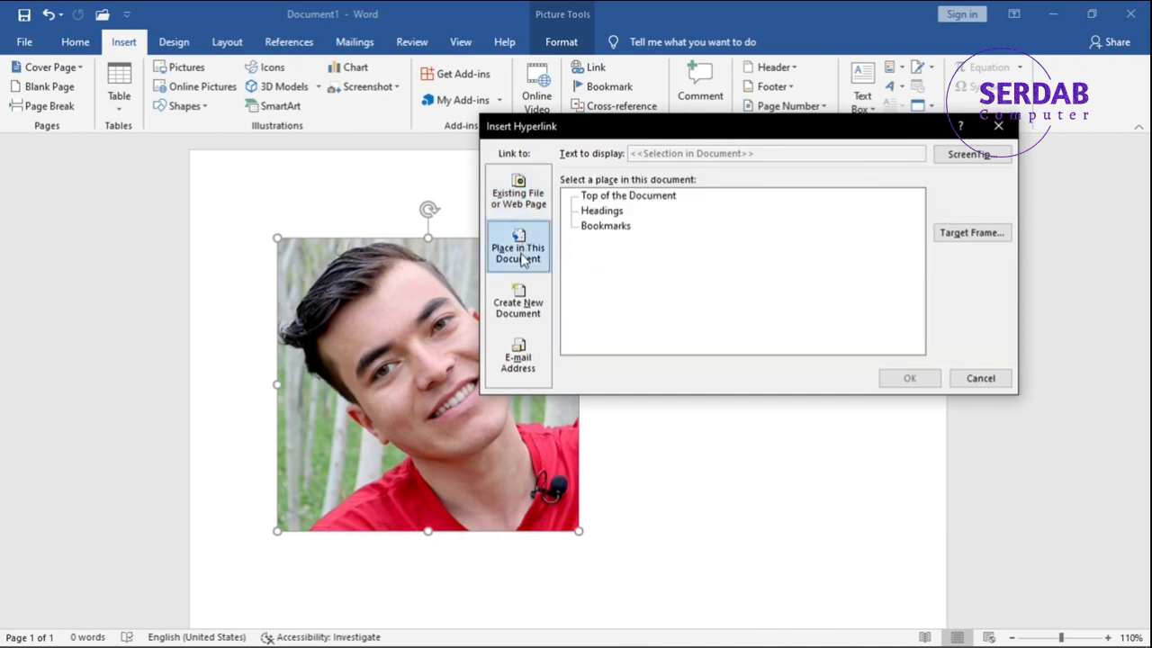
click(522, 300)
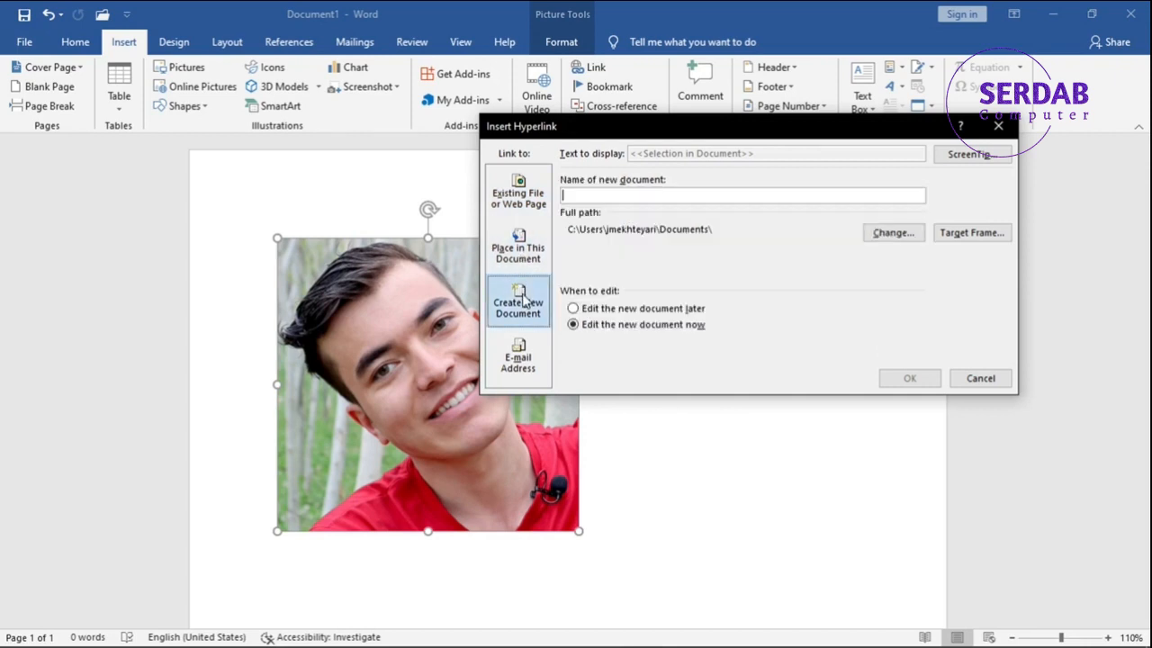
click(528, 356)
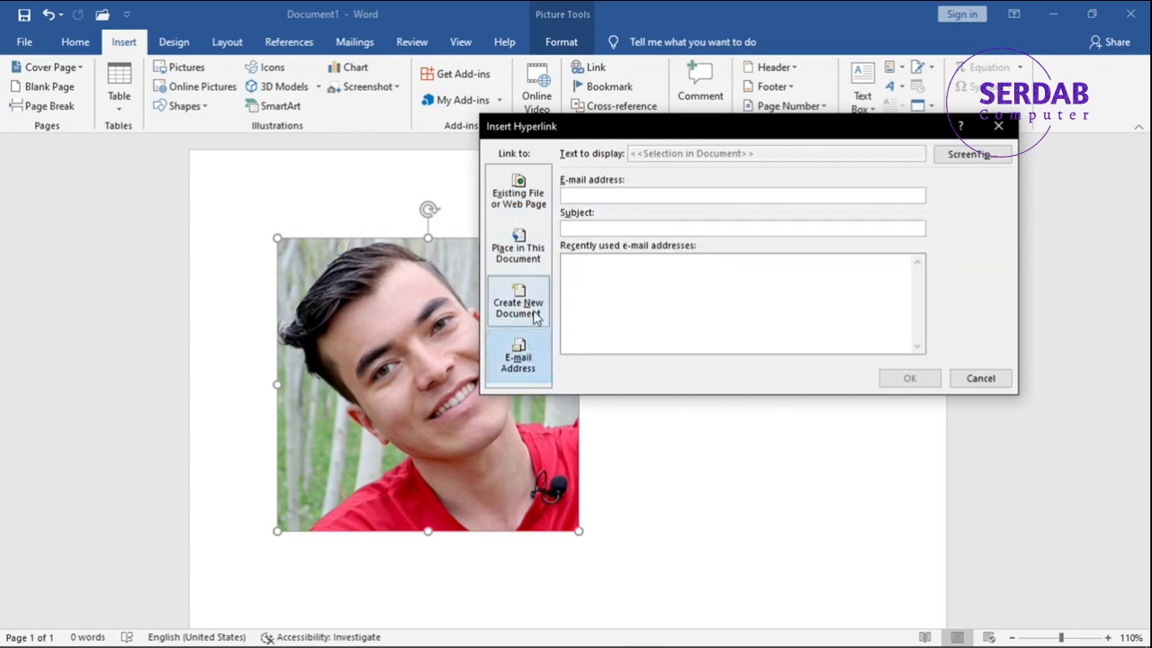
Link the picture to the personal website's address as an existing web page and deselect the picture.
click(529, 200)
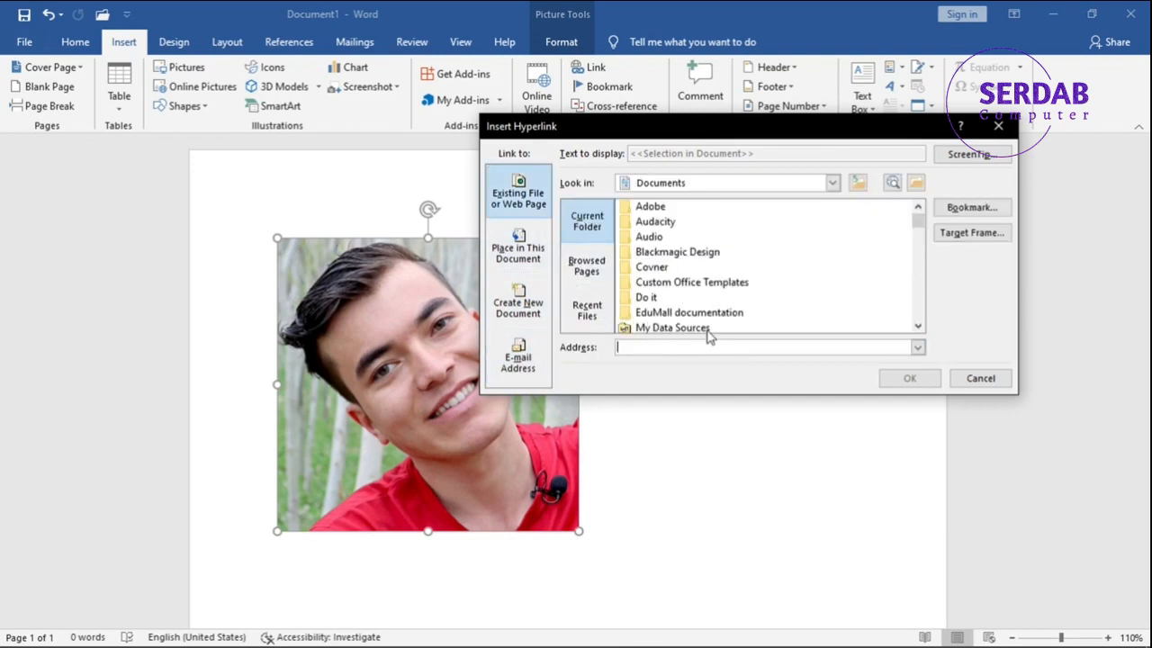
text(jmekhteyari.com)
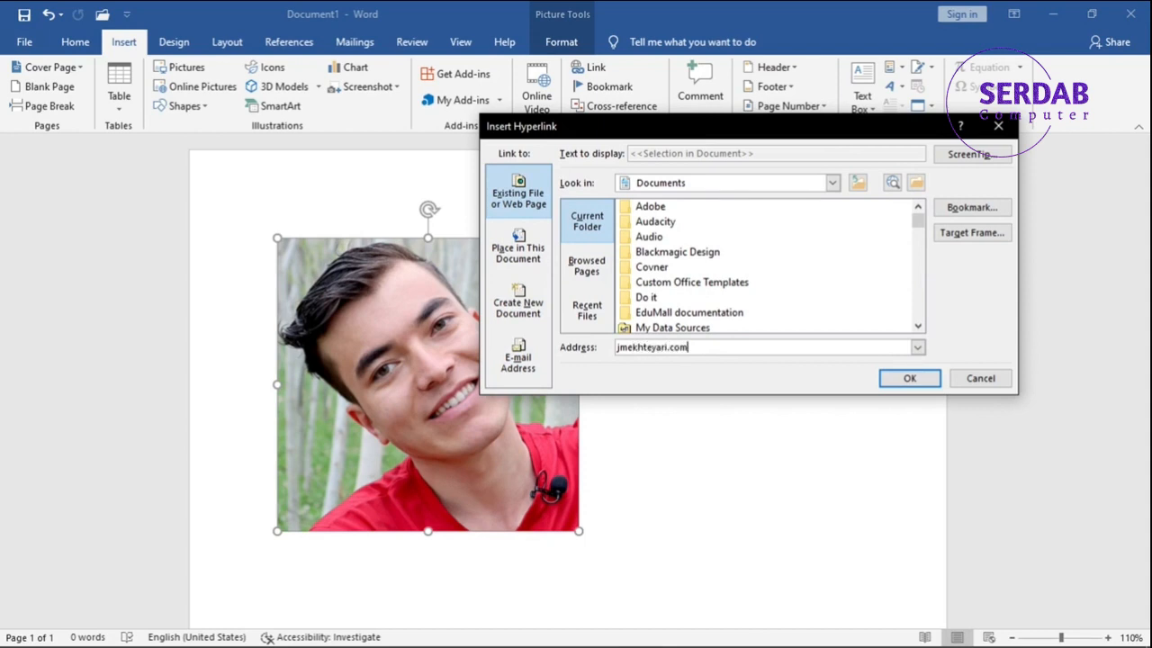
click(904, 378)
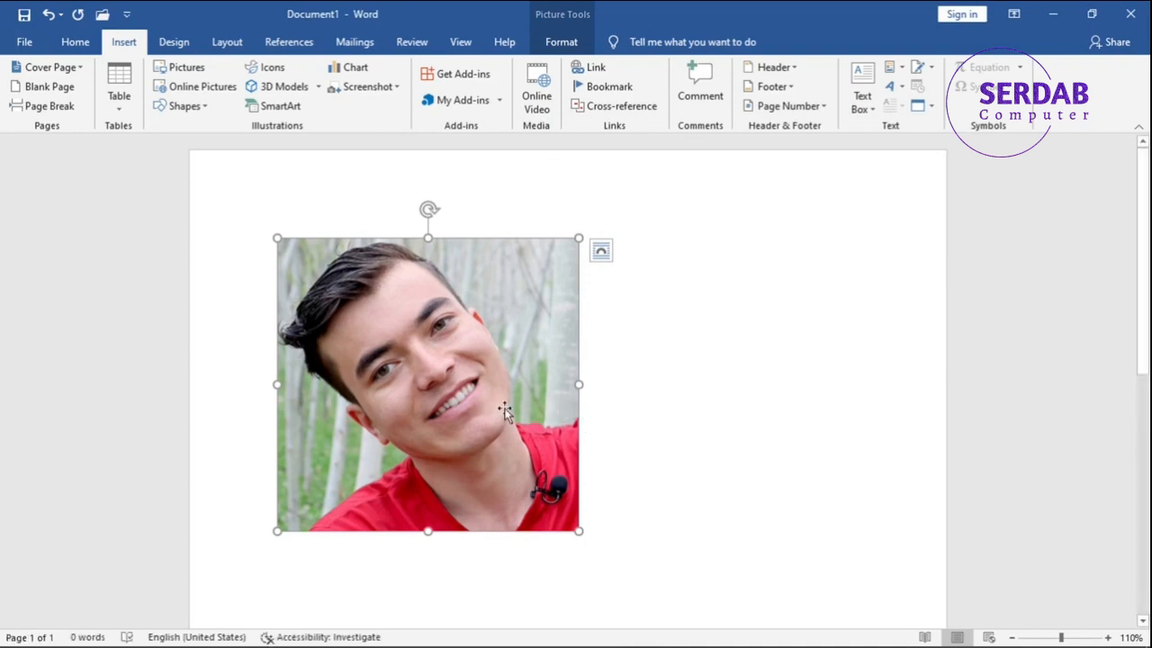
click(681, 385)
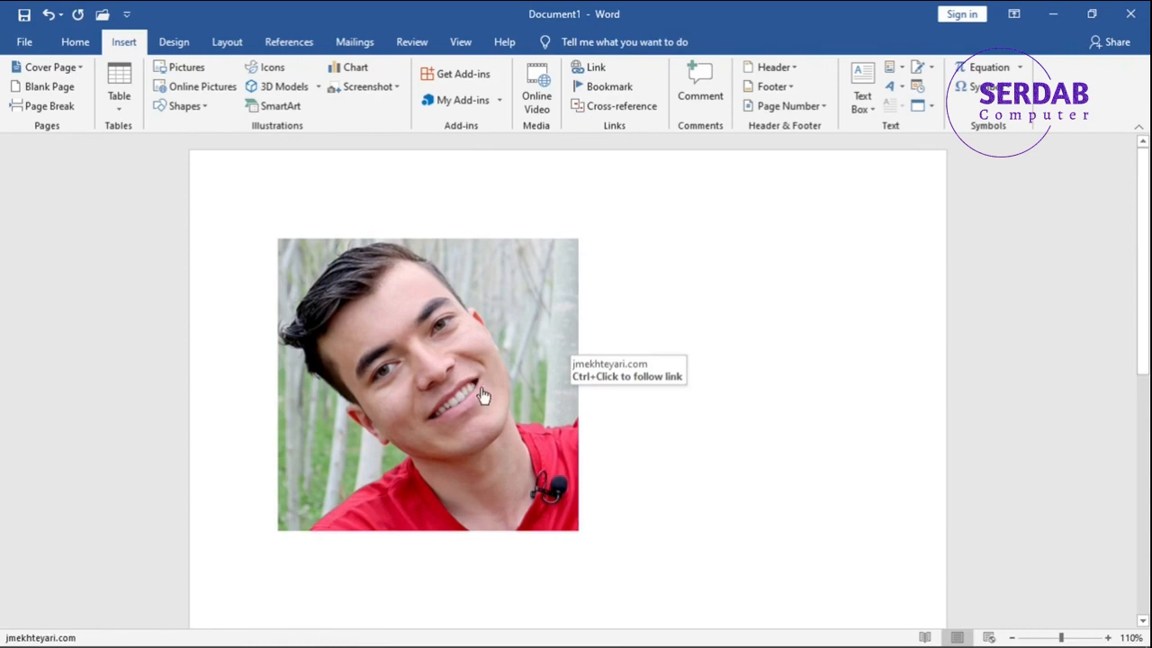
Change the picture's hyperlink target to the Word folder inside Documents.
click(428, 396)
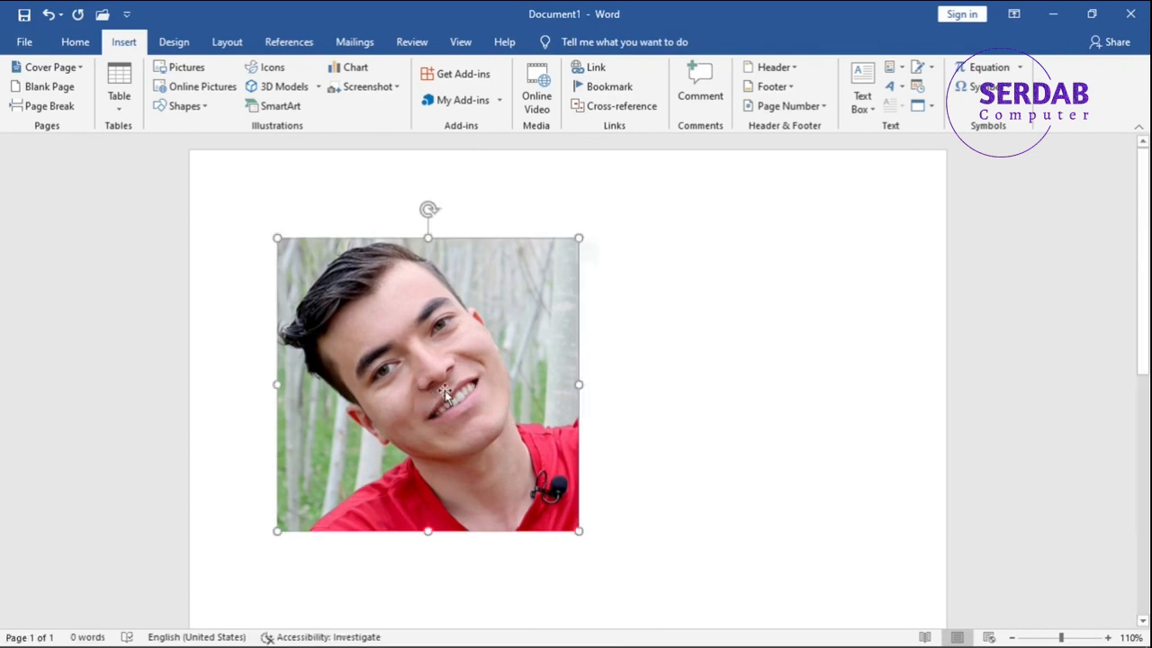
click(615, 75)
click(661, 252)
click(646, 297)
scroll(680, 294, down, 4)
scroll(628, 284, up, 2)
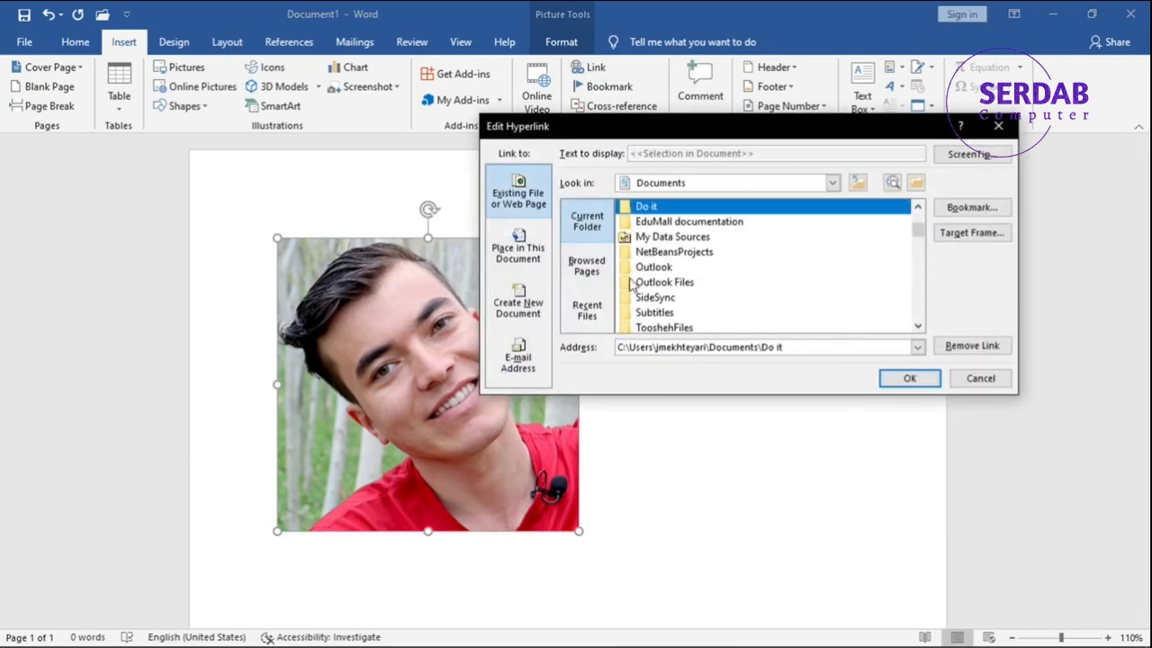
scroll(627, 285, down, 3)
double_click(655, 241)
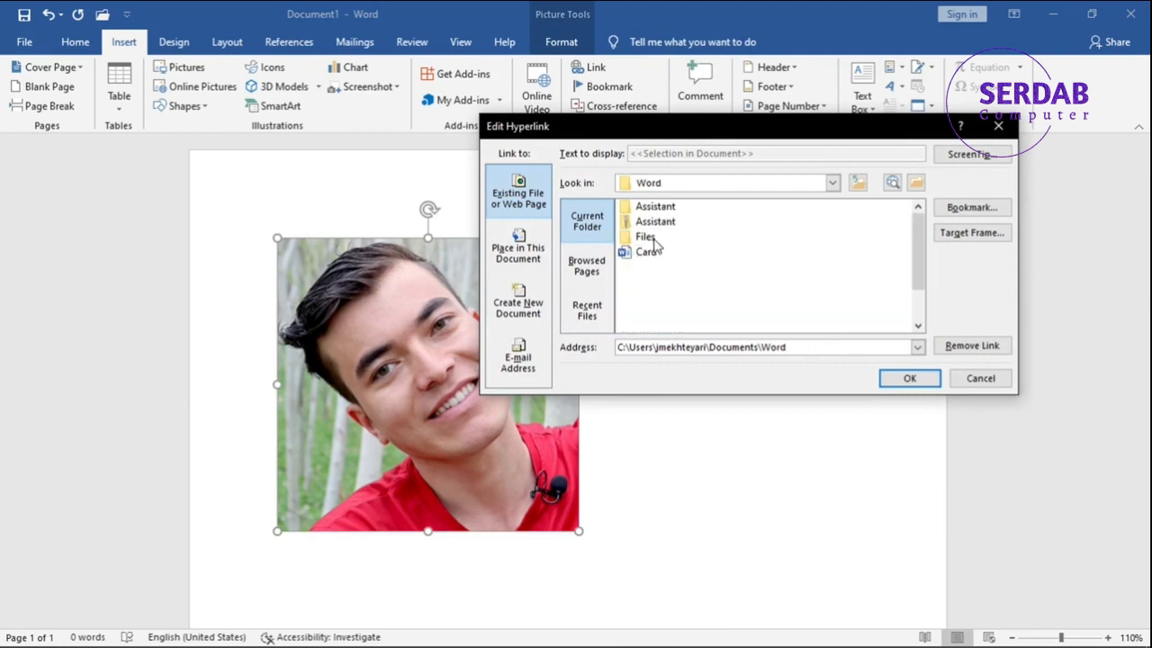
click(909, 380)
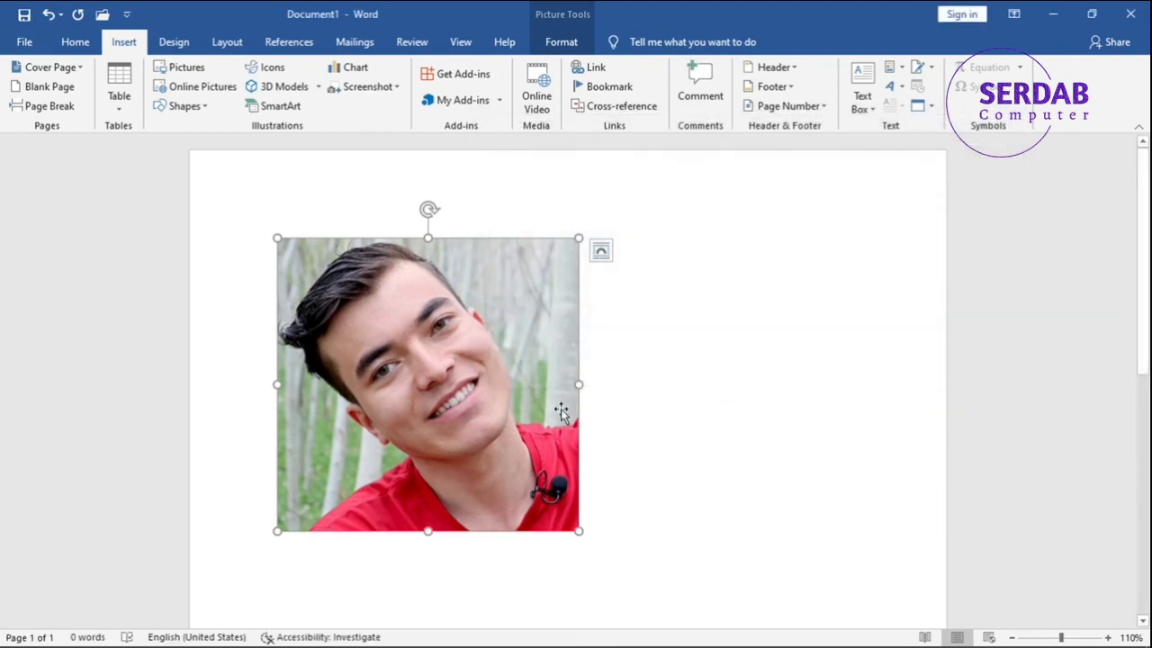
Follow the picture's link to the Word folder, allowing the location to open, and close the folder window.
click(584, 404)
ctrl+click(500, 402)
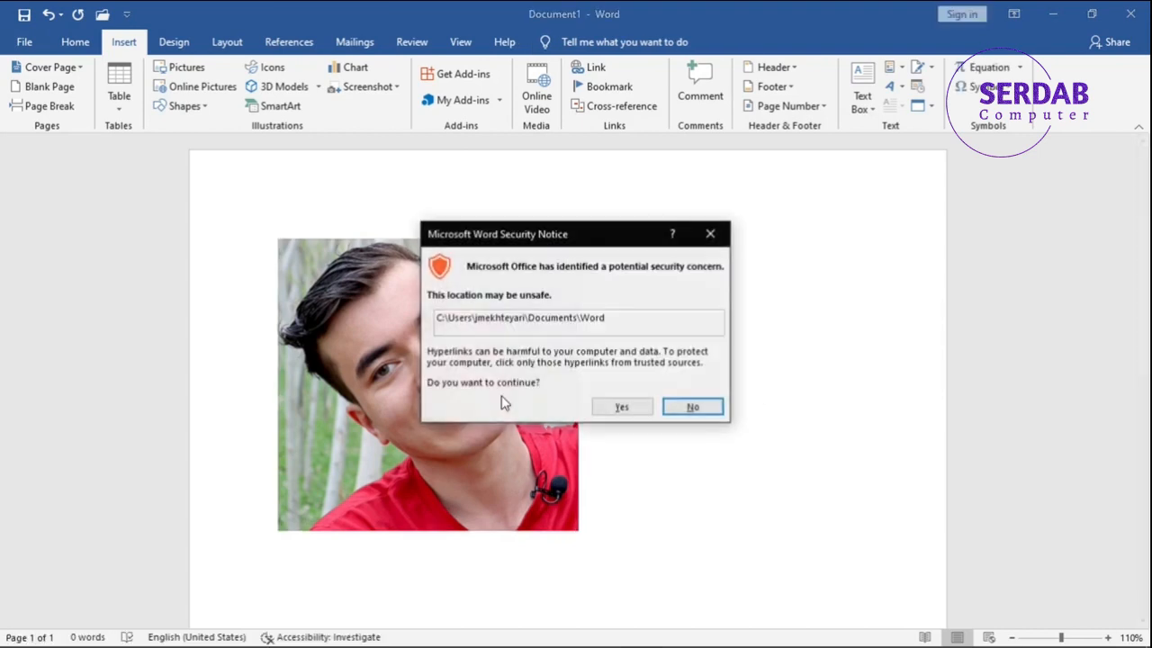
click(601, 407)
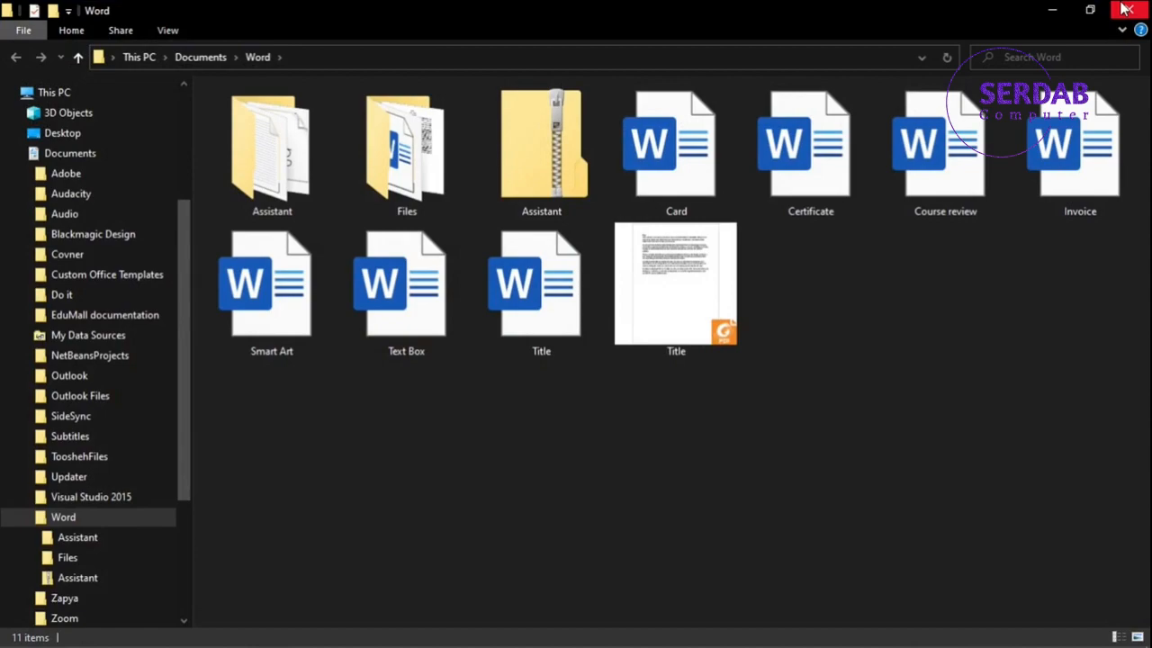
click(1125, 9)
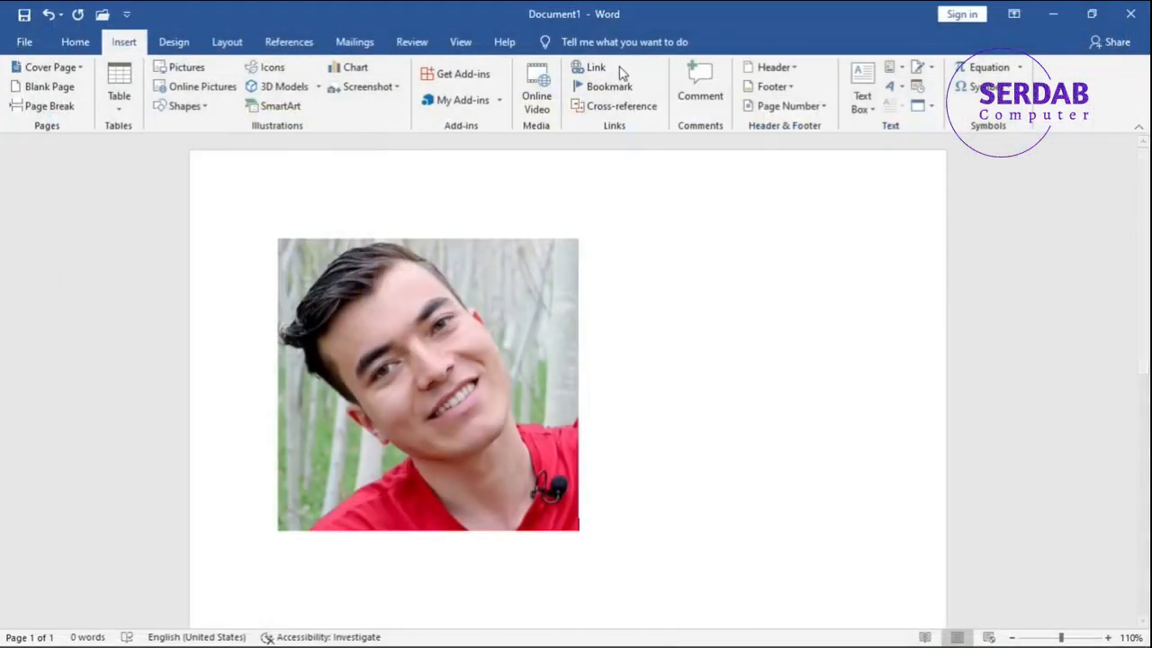
Reopen the picture's hyperlink settings and examine the in-document, new-document and e-mail options before returning to the existing file or web page options.
click(548, 327)
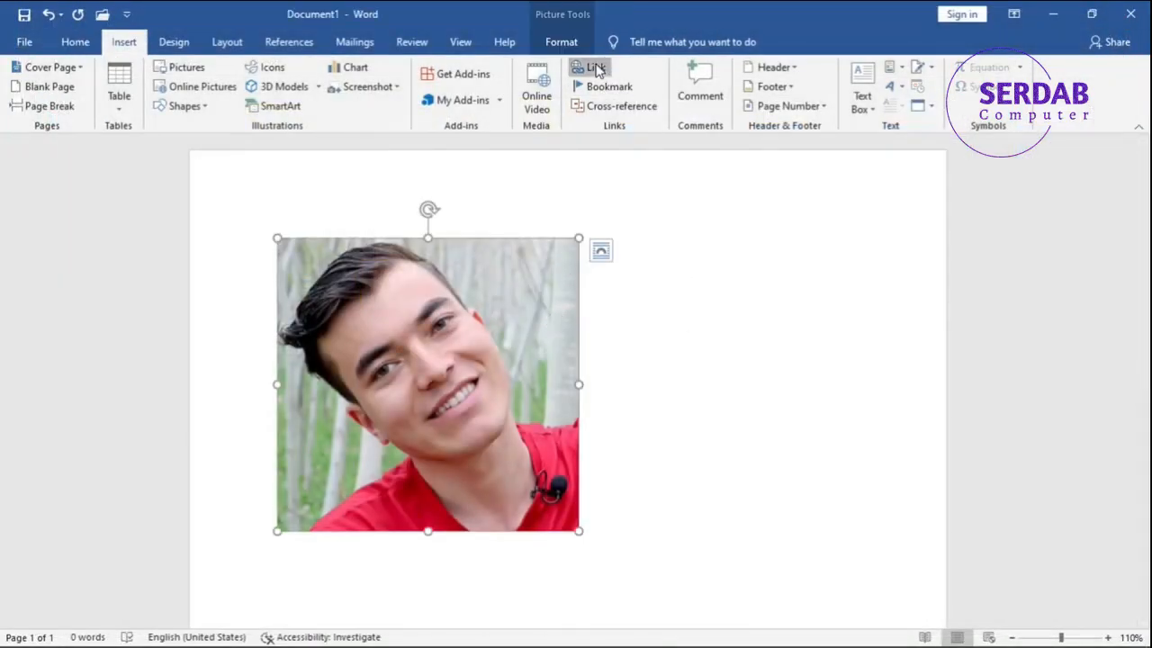
click(593, 68)
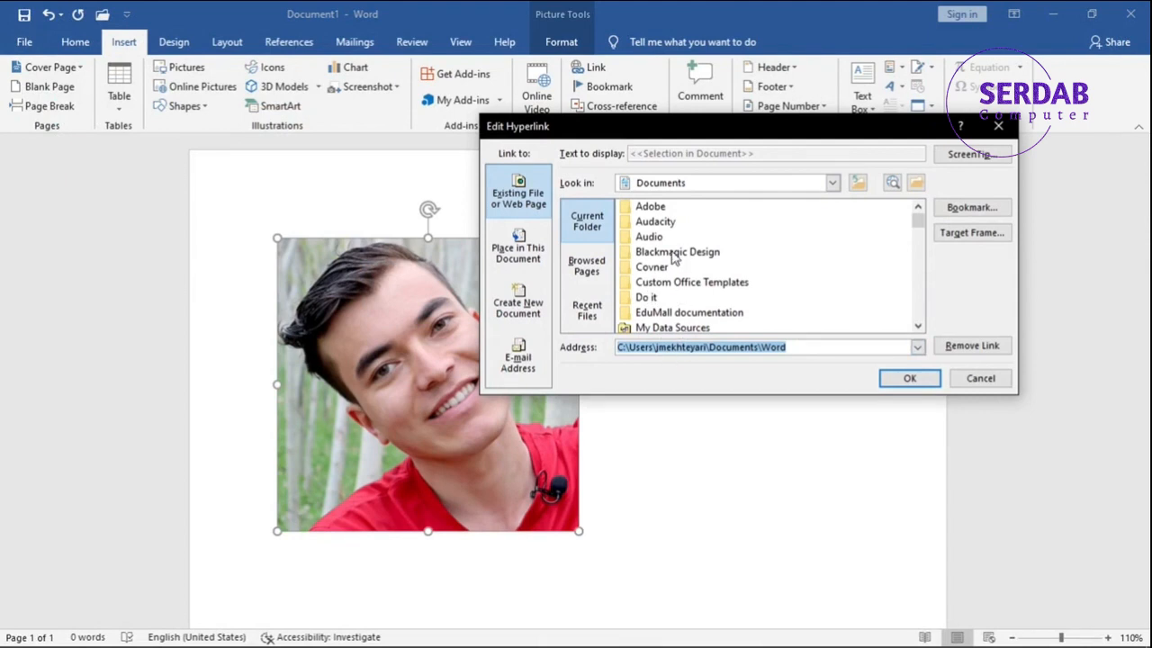
click(536, 258)
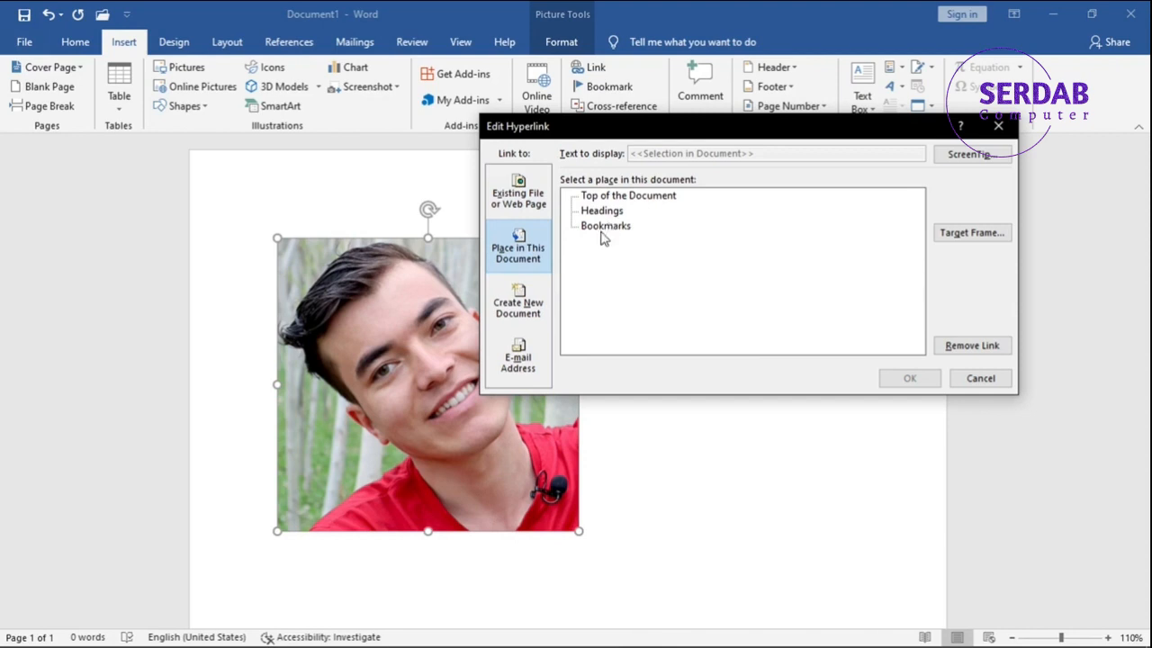
click(529, 297)
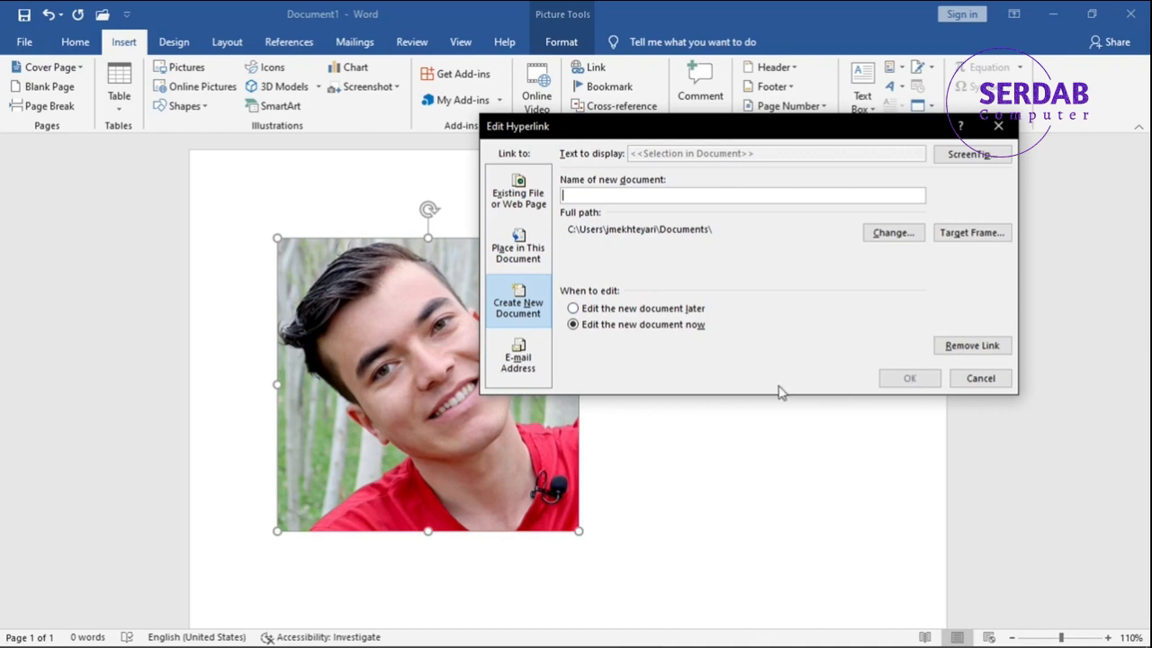
click(535, 357)
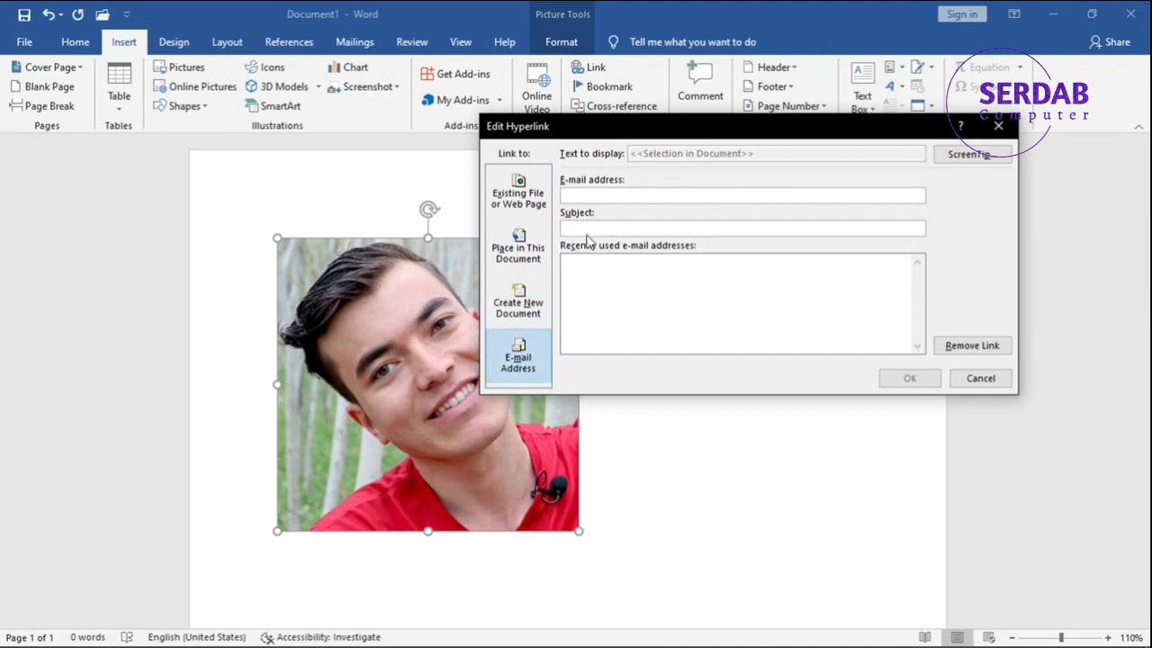
click(564, 193)
click(608, 292)
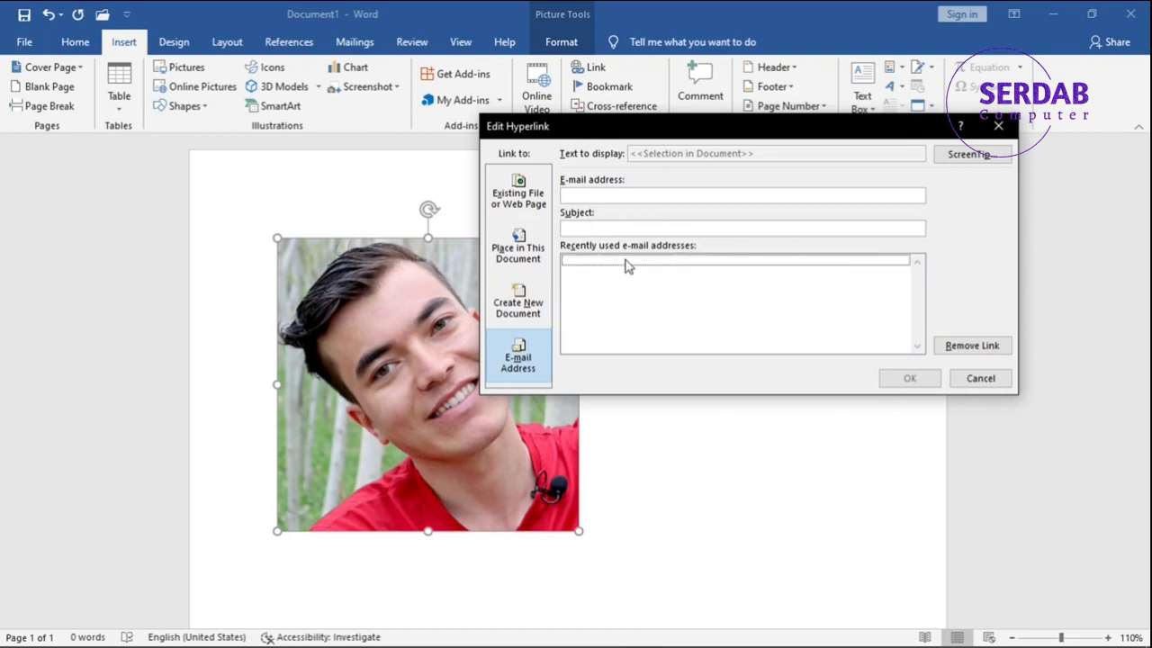
click(515, 205)
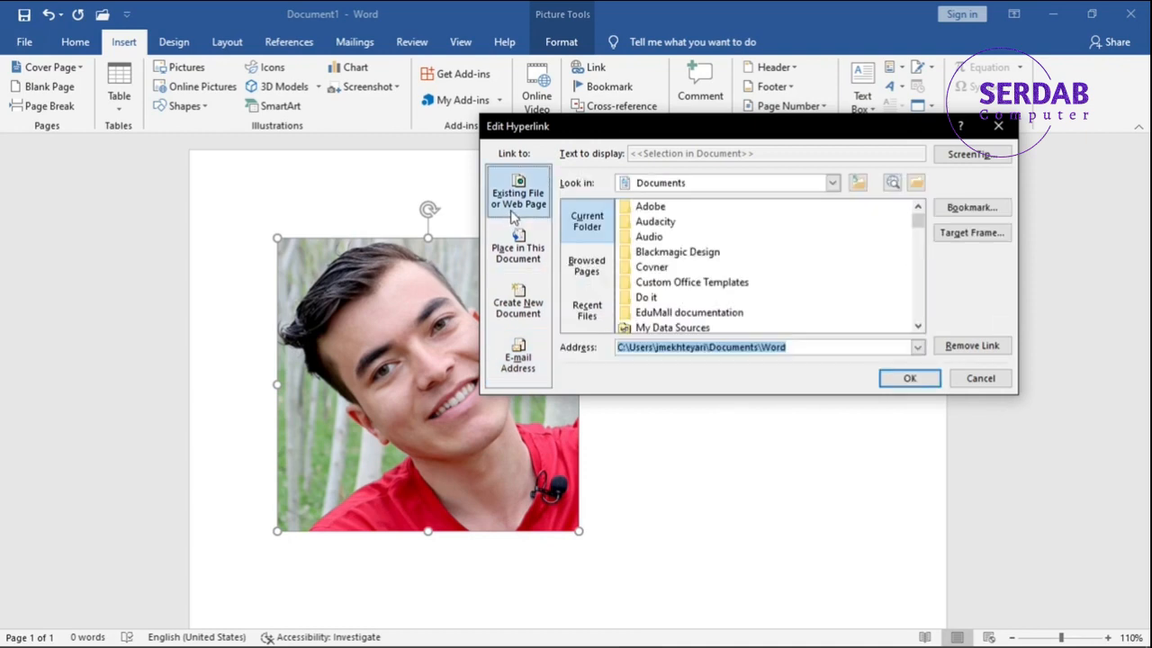
Give the picture's hyperlink the ScreenTip text "This is a ScreenTip text." and apply the link changes.
click(970, 155)
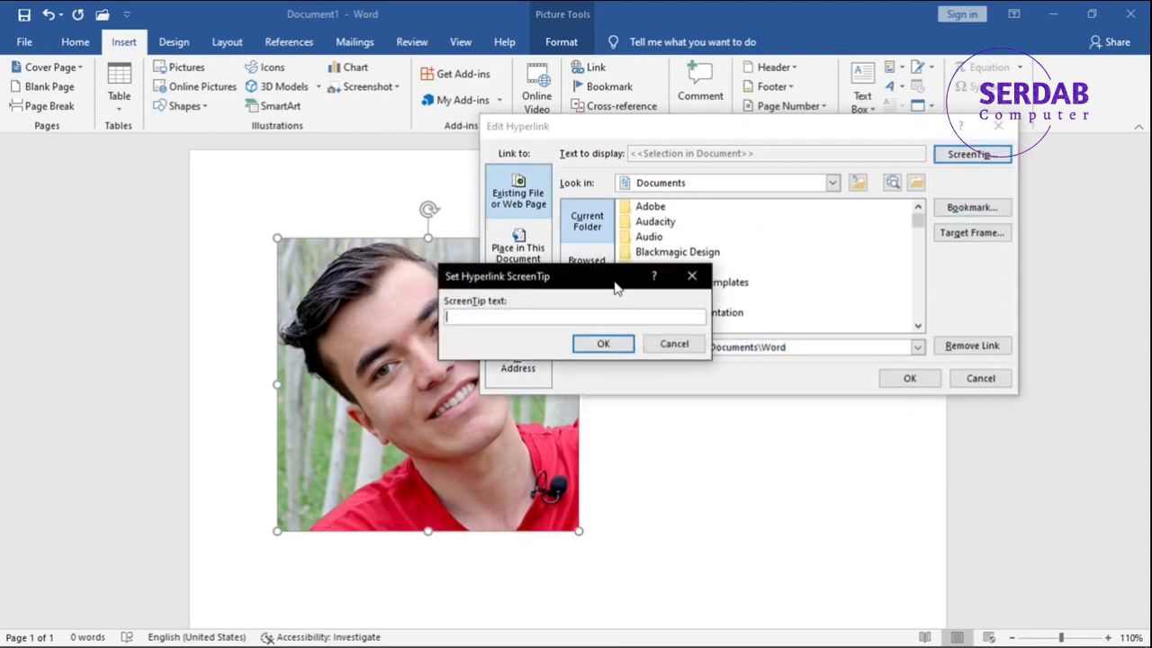
text(TThis is a s)
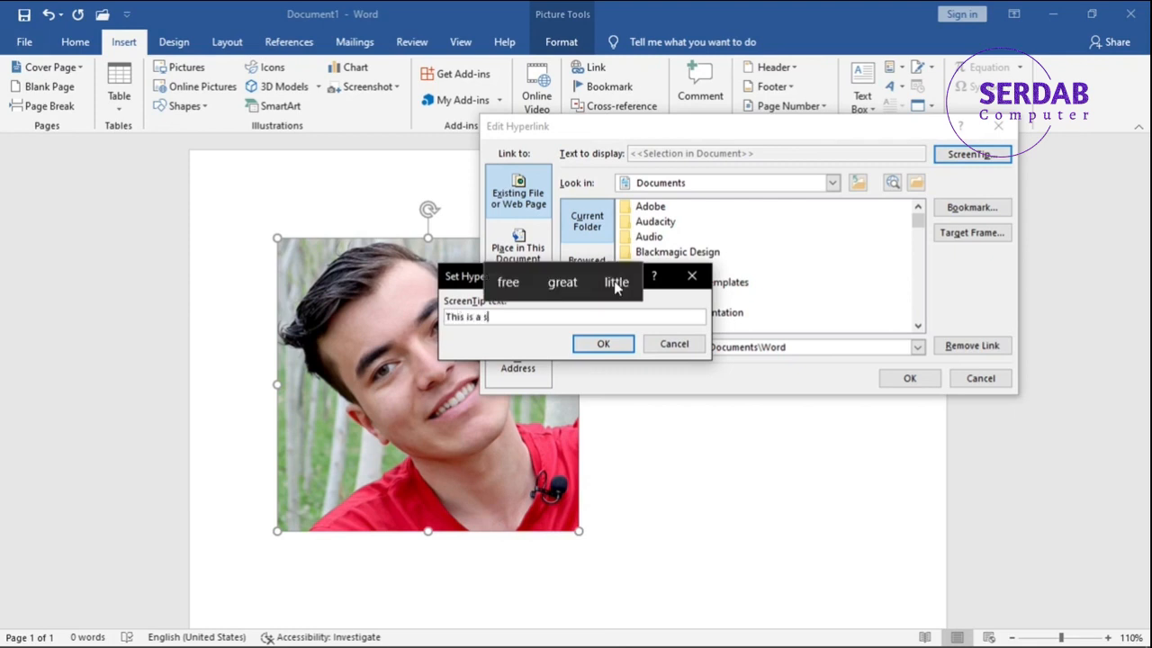
key(BackSpace)
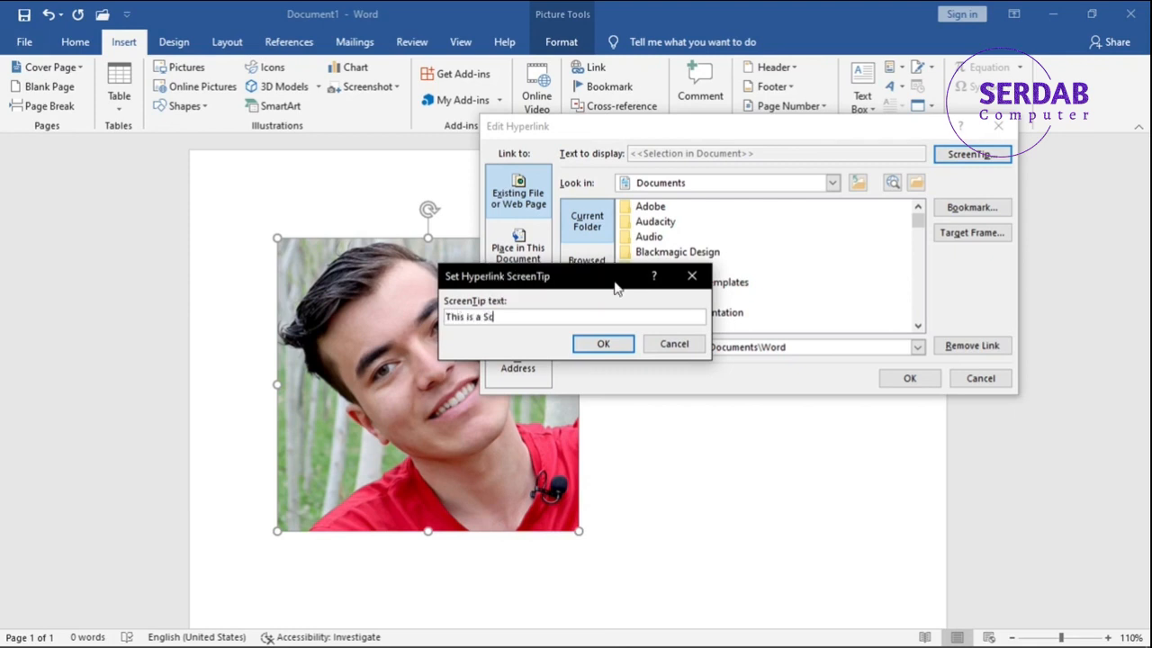
text(ScreenTip text.)
click(617, 345)
click(909, 378)
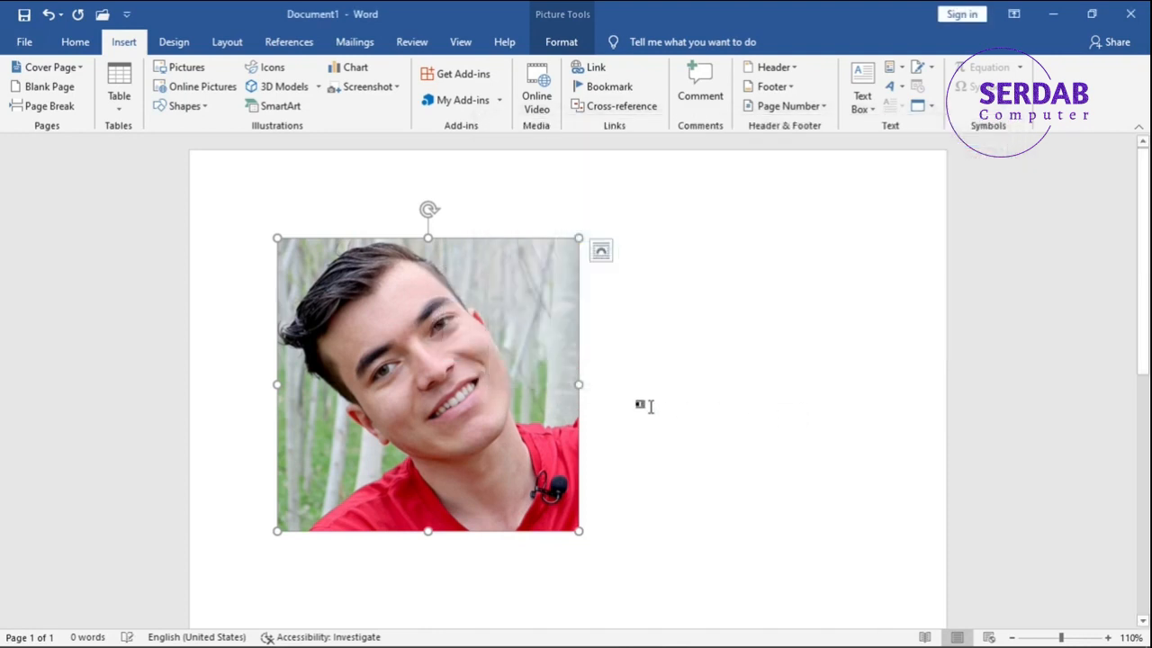
Preview the picture's ScreenTip, and remove the hyperlink from the picture.
mouse_move(524, 362)
click(671, 369)
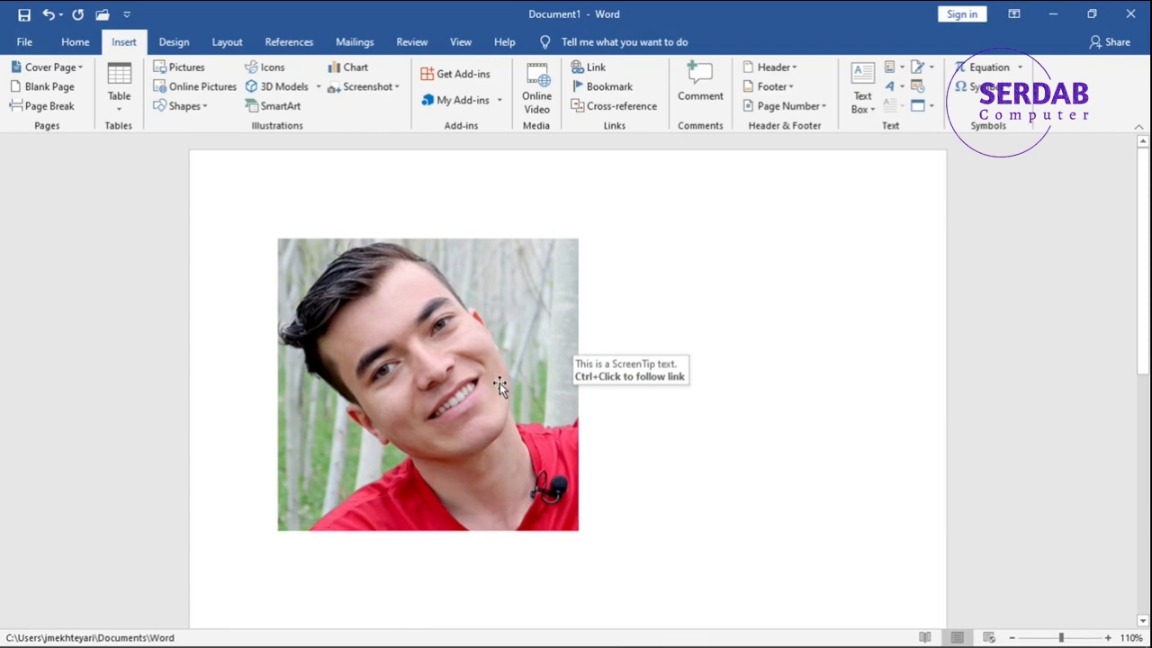
click(500, 382)
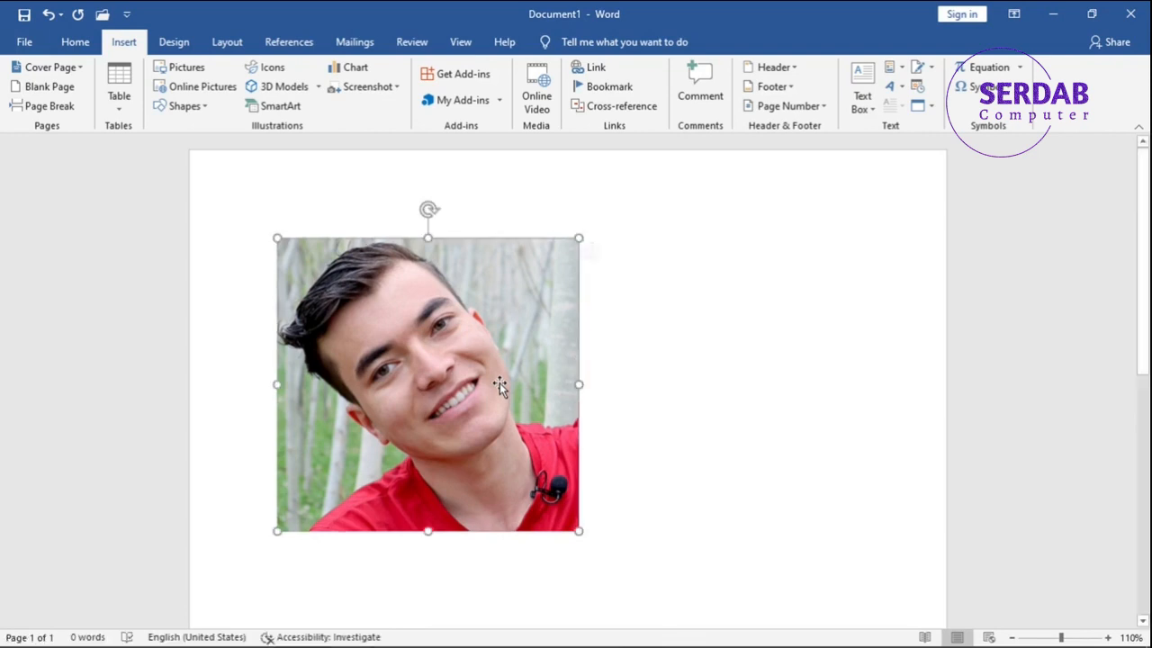
click(594, 68)
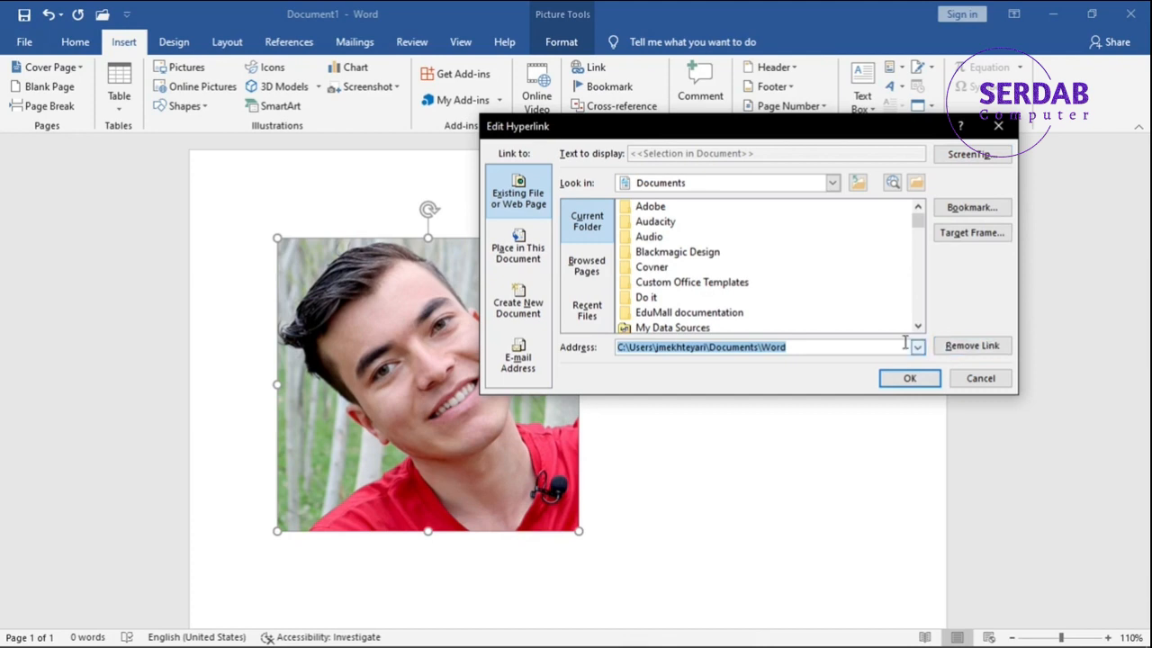
click(967, 353)
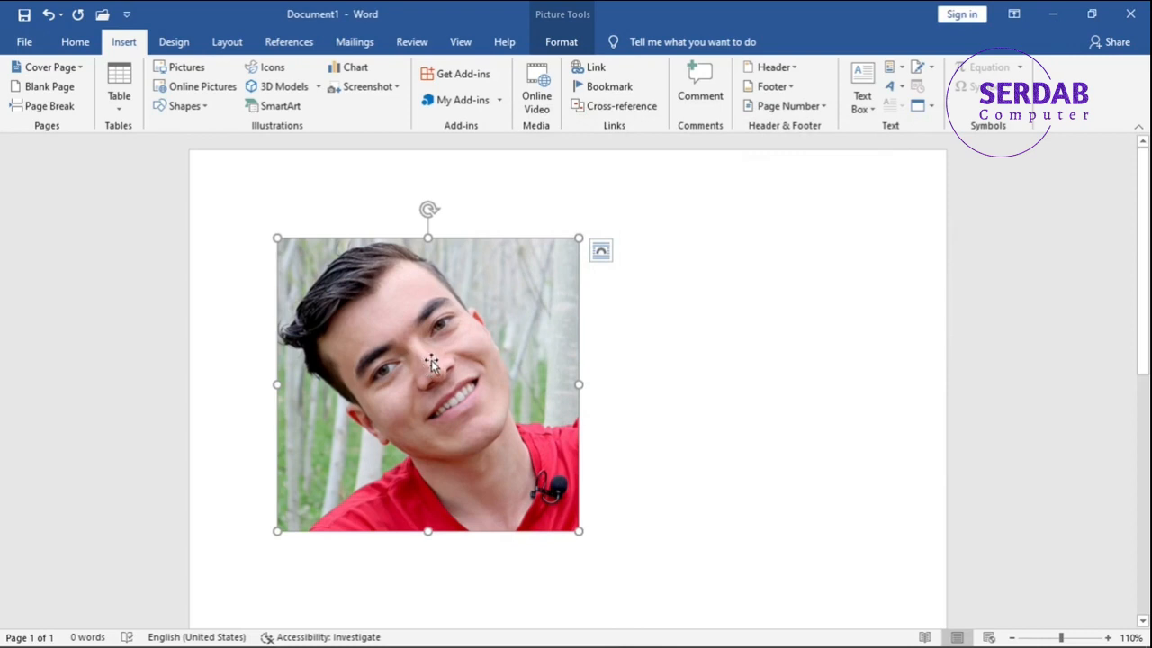
click(611, 369)
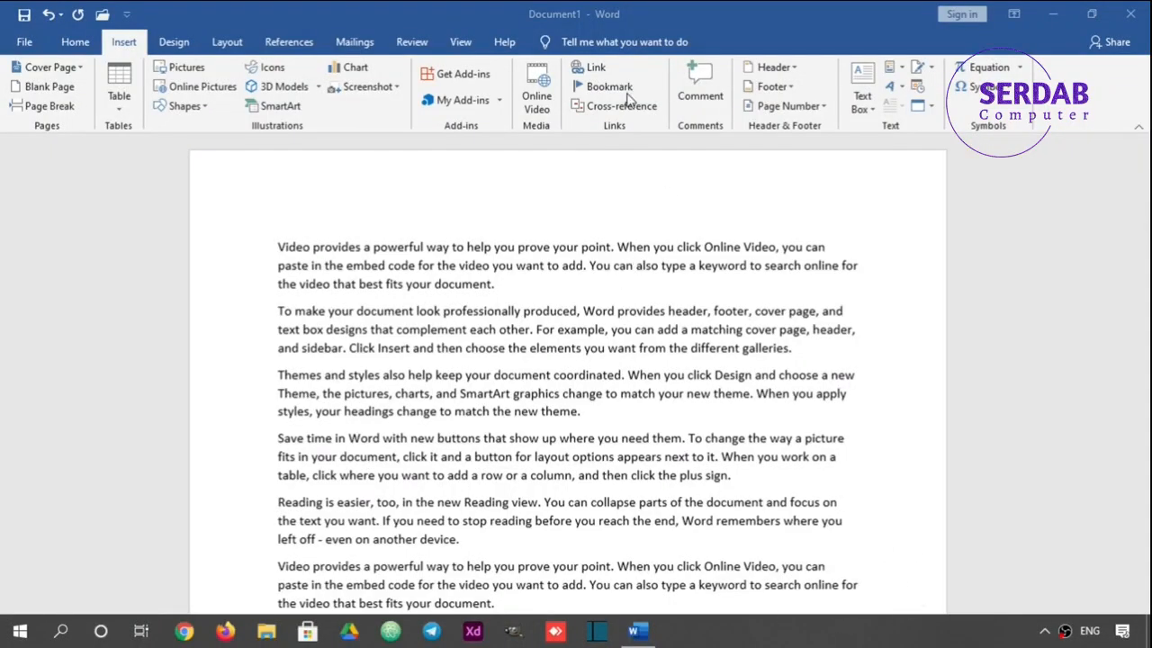
Bookmark the first paragraph on page 2, beginning "Themes and styles also help", with the name Bookmark1.
scroll(501, 325, down, 15)
scroll(648, 323, down, 5)
drag(585, 292, 280, 252)
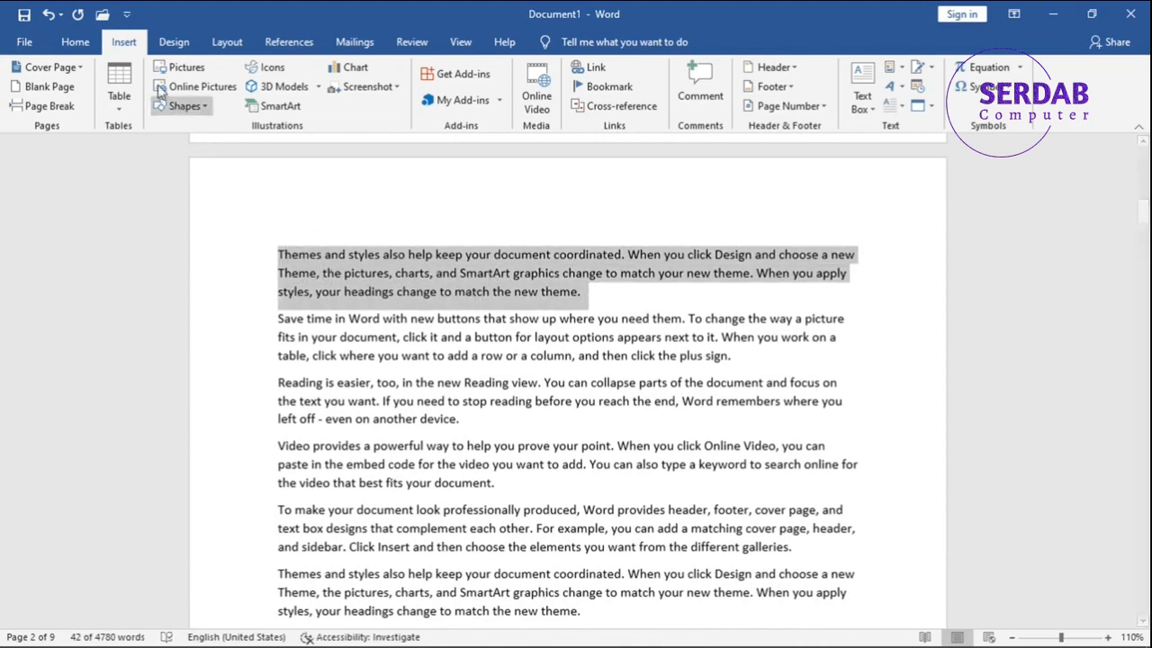
click(609, 88)
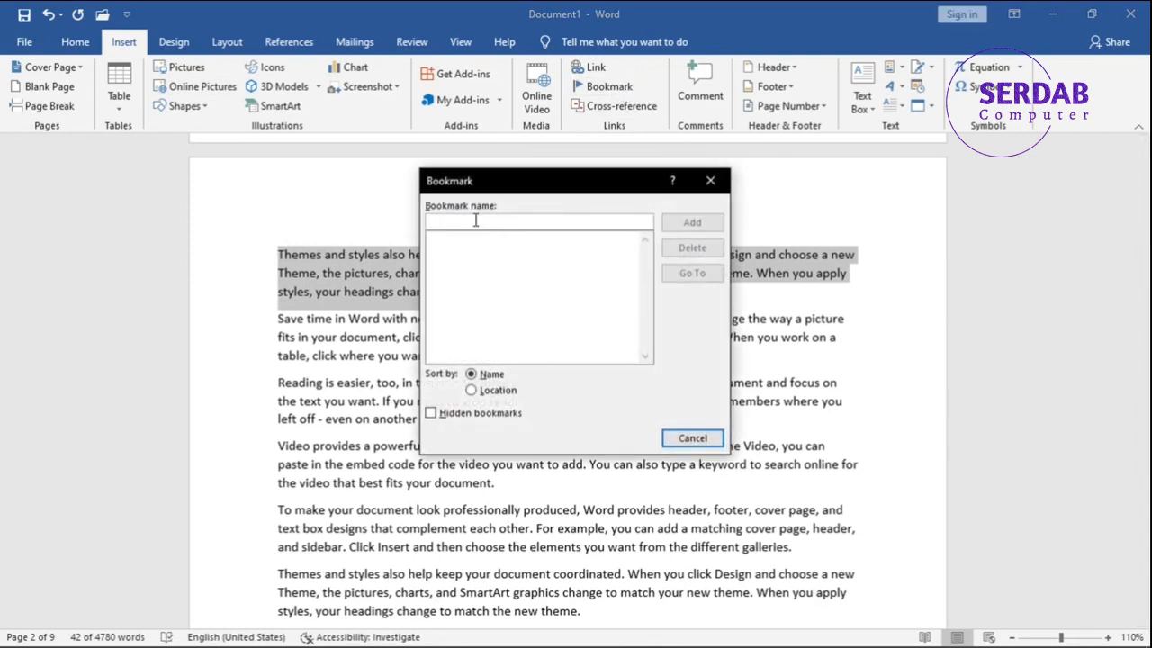
text(Bo)
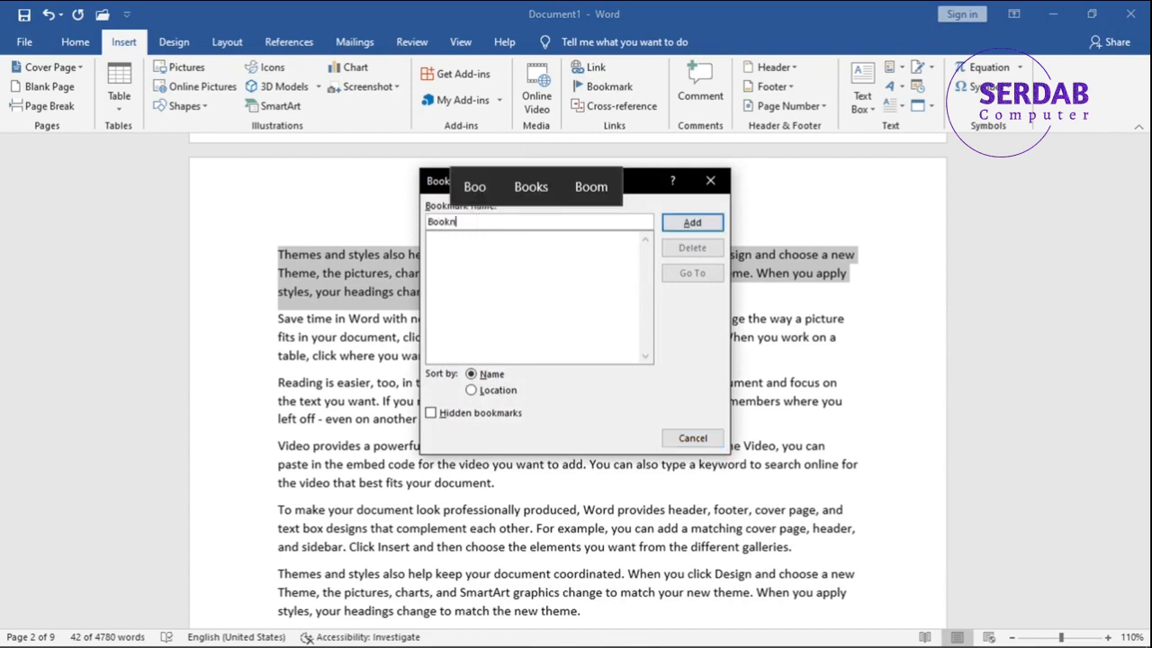
text(okmark #1)
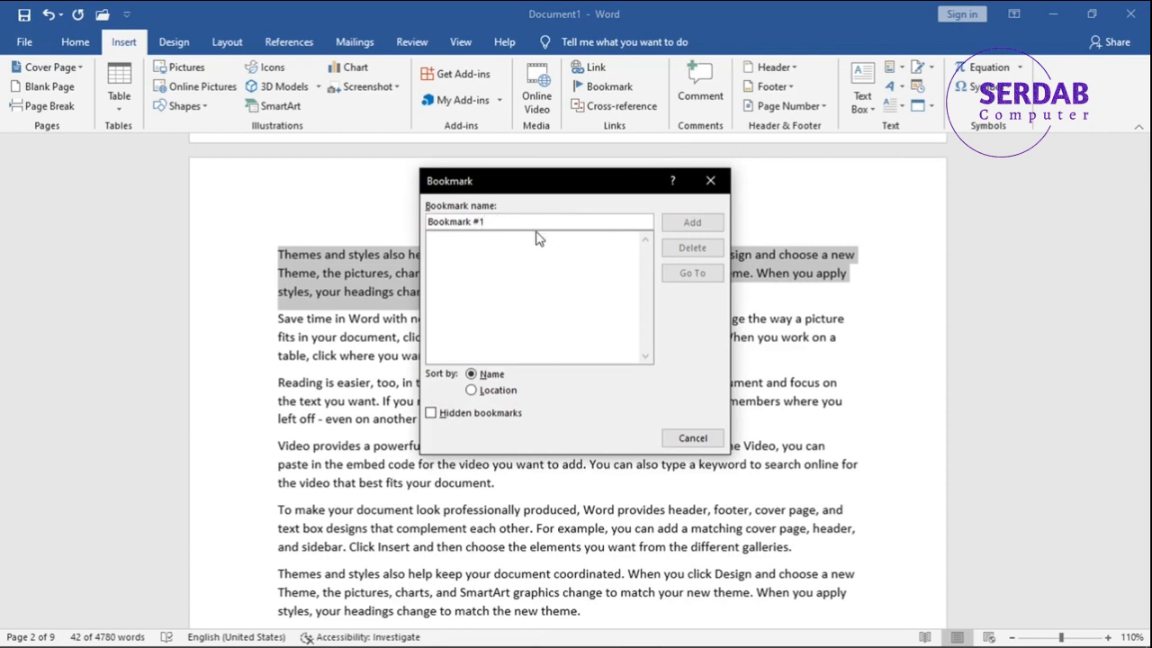
key(BackSpace)
key(Delete)
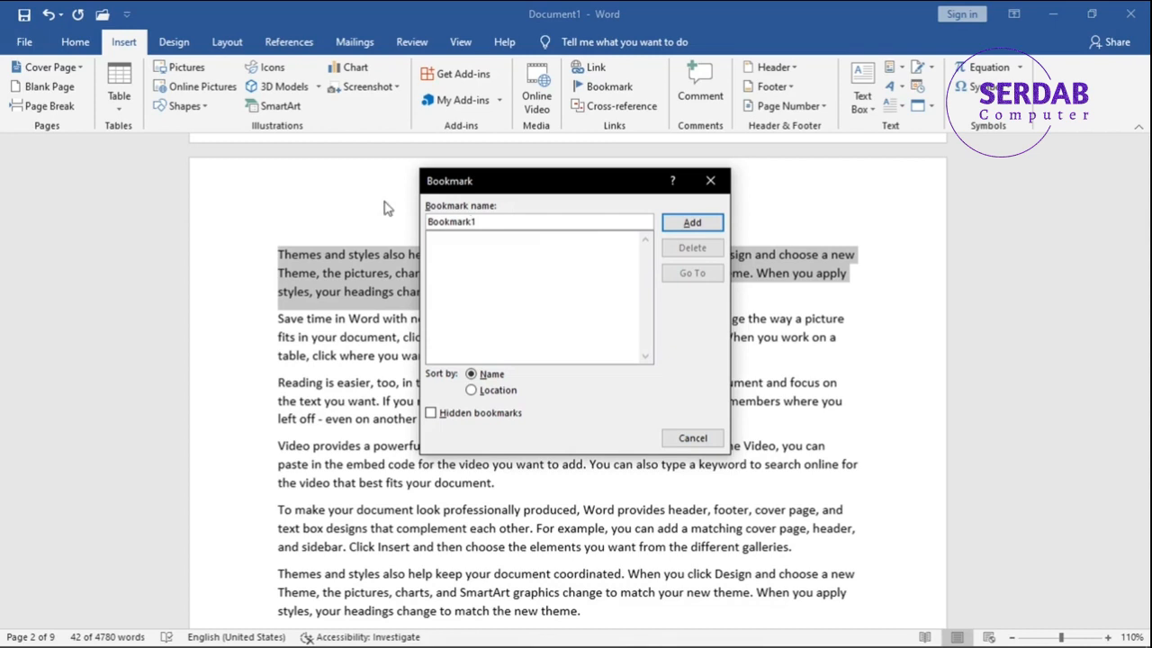
click(691, 223)
click(610, 316)
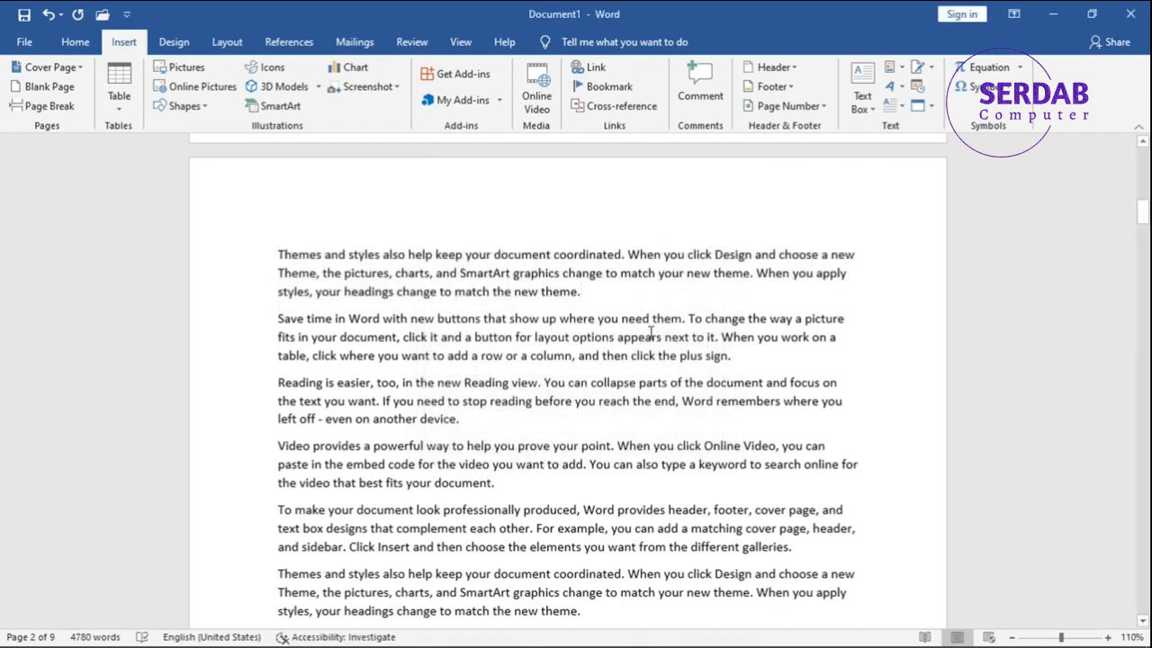
Add a bookmark named Bookmark2 near the start of page 4's first paragraph and check it in the bookmark list.
scroll(638, 343, down, 7)
scroll(638, 343, down, 15)
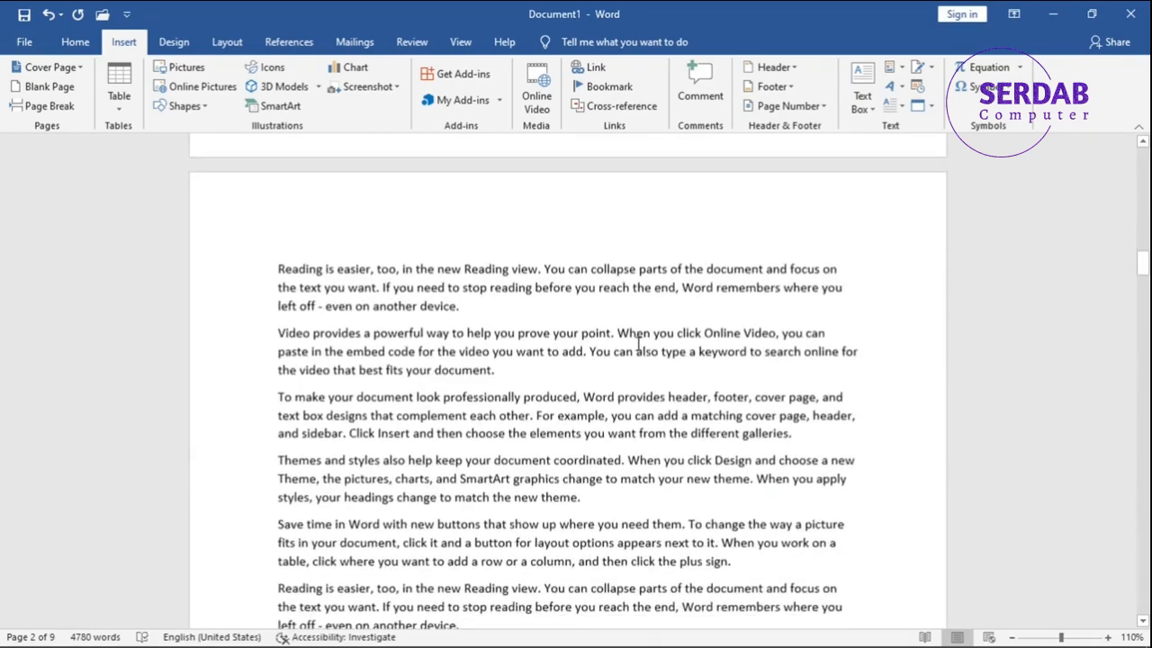
scroll(583, 370, down, 8)
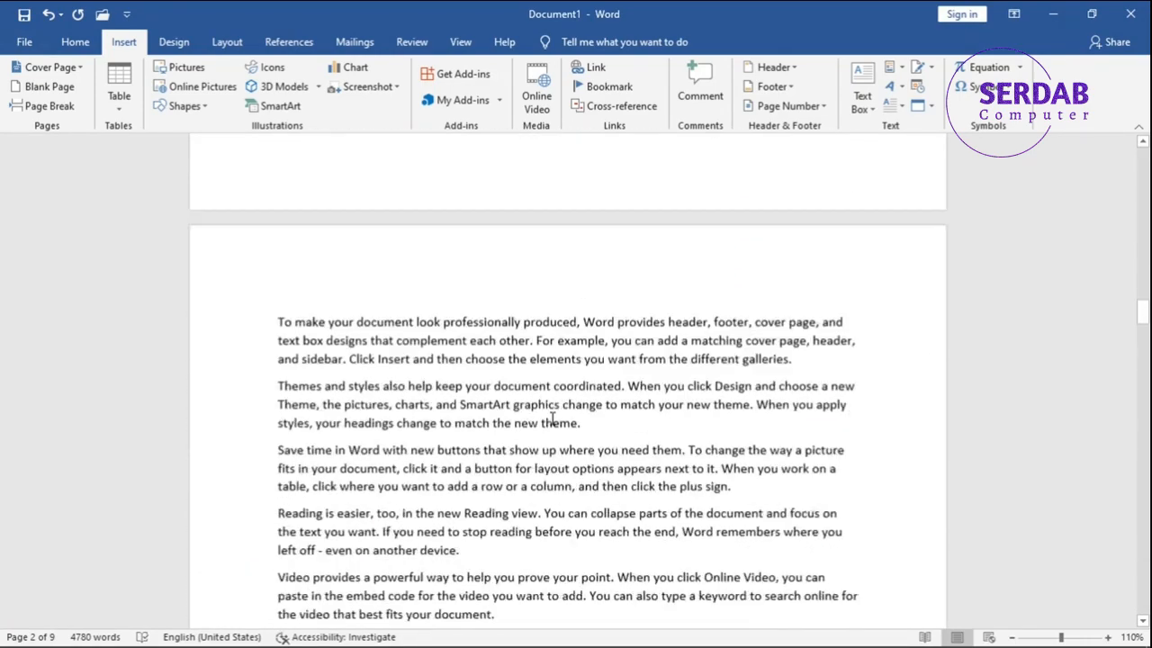
click(603, 87)
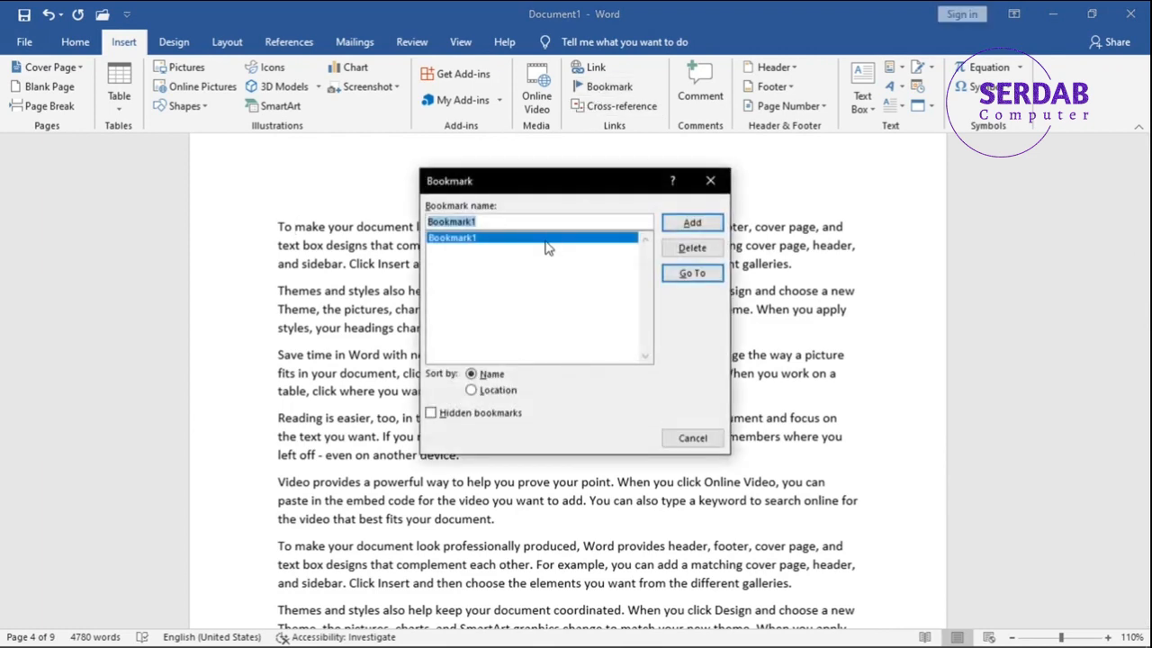
text(Bookma)
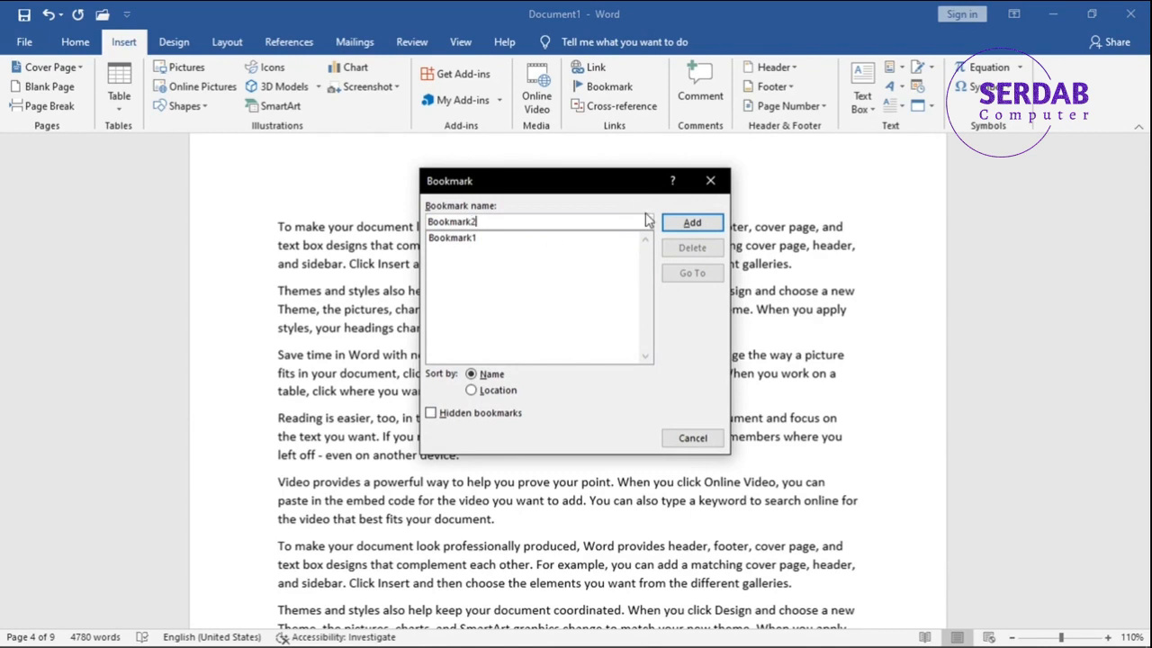
click(675, 224)
click(605, 86)
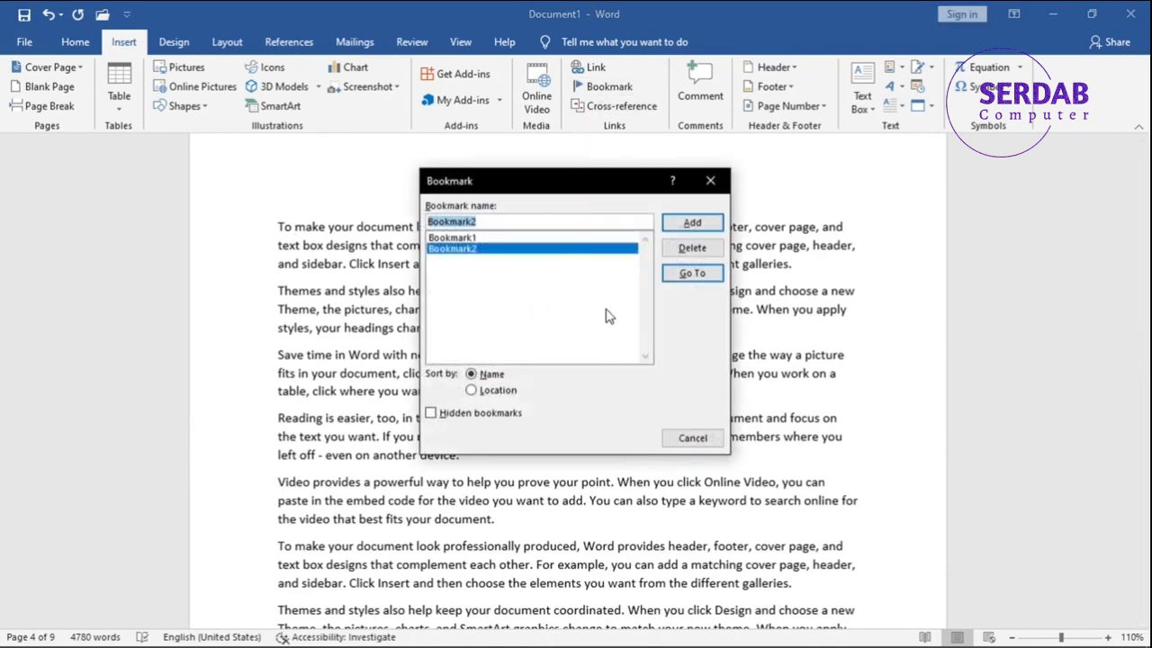
click(693, 438)
Return to the beginning of the document, go to Bookmark1, and inspect the bookmarked paragraph.
scroll(1143, 475, down, 1)
scroll(1149, 476, down, 2)
drag(1144, 344, 1138, 163)
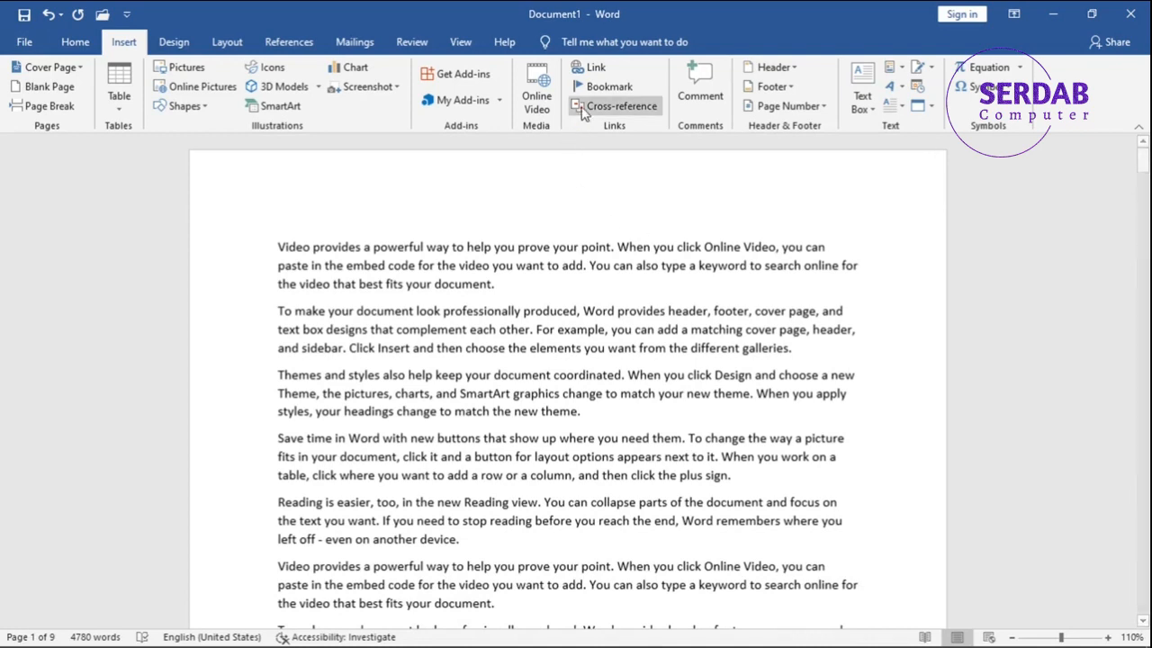
click(601, 86)
click(485, 238)
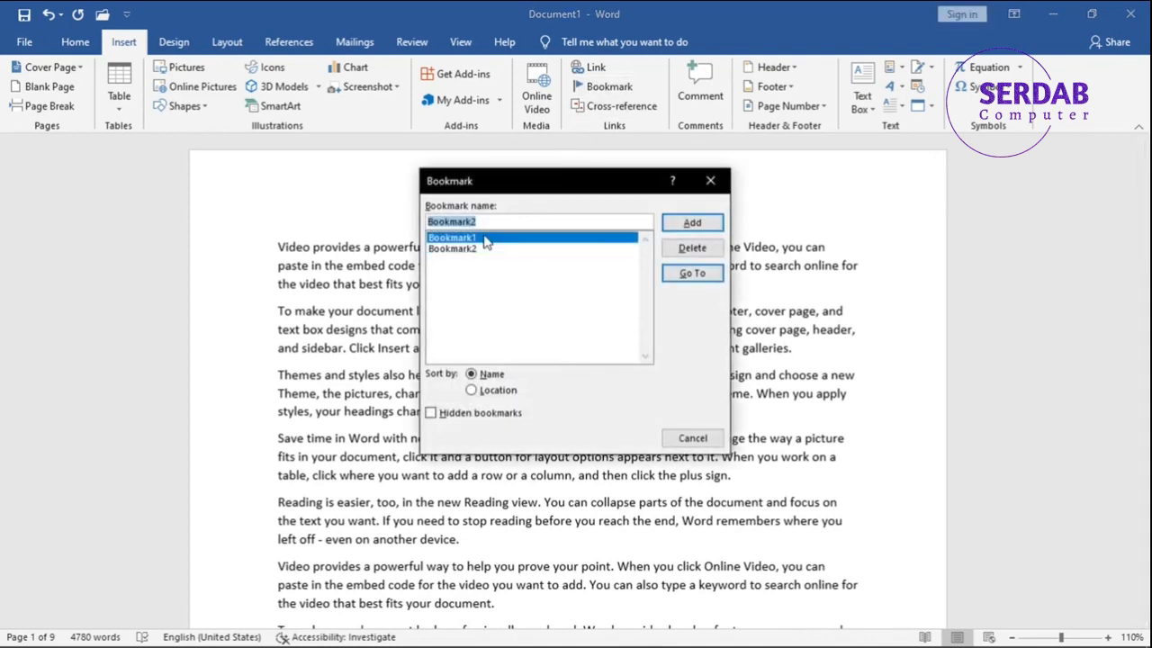
click(695, 274)
drag(558, 181, 492, 359)
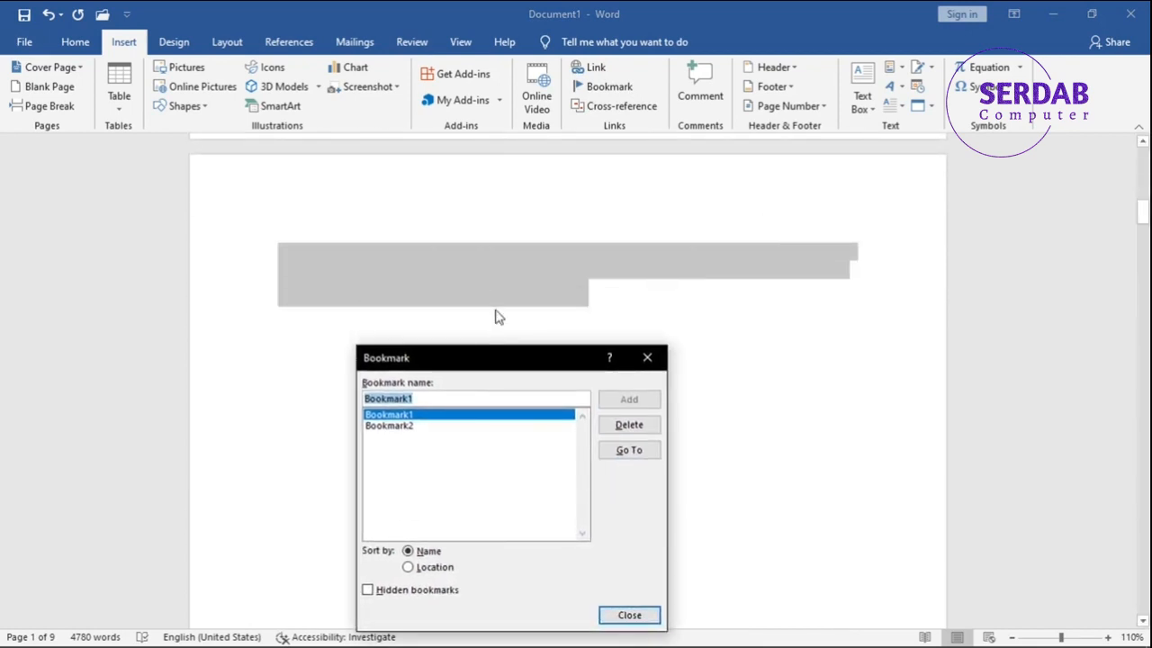
click(647, 357)
click(584, 300)
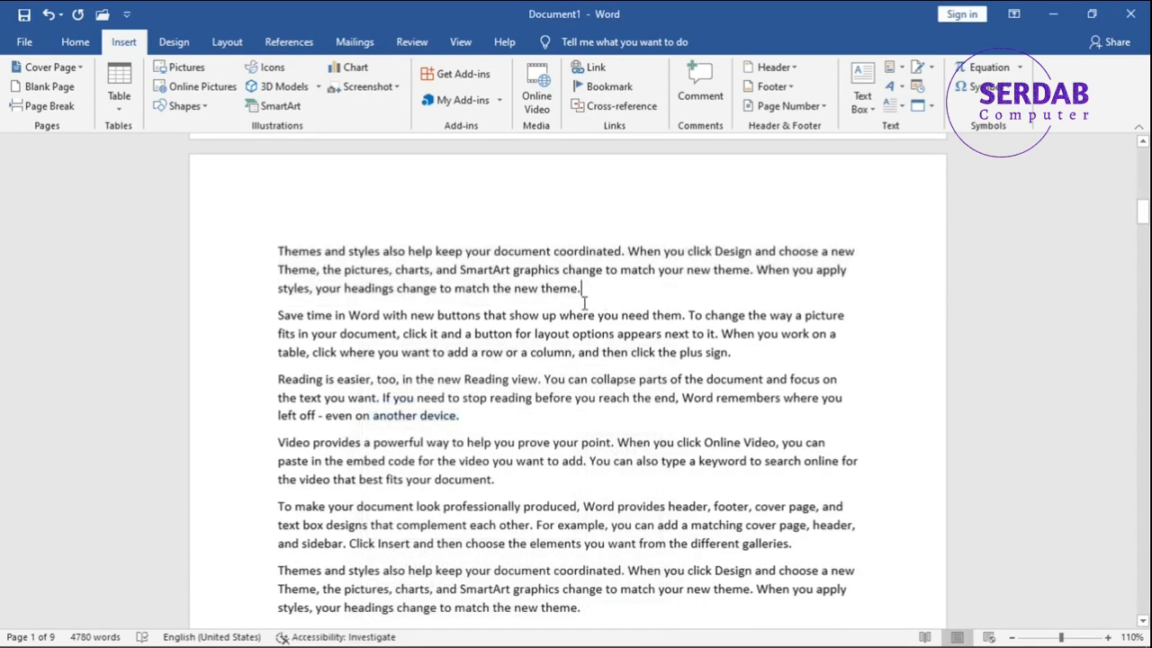
Go to Bookmark2 from the bookmark list and close the list to view its location.
click(585, 87)
click(439, 425)
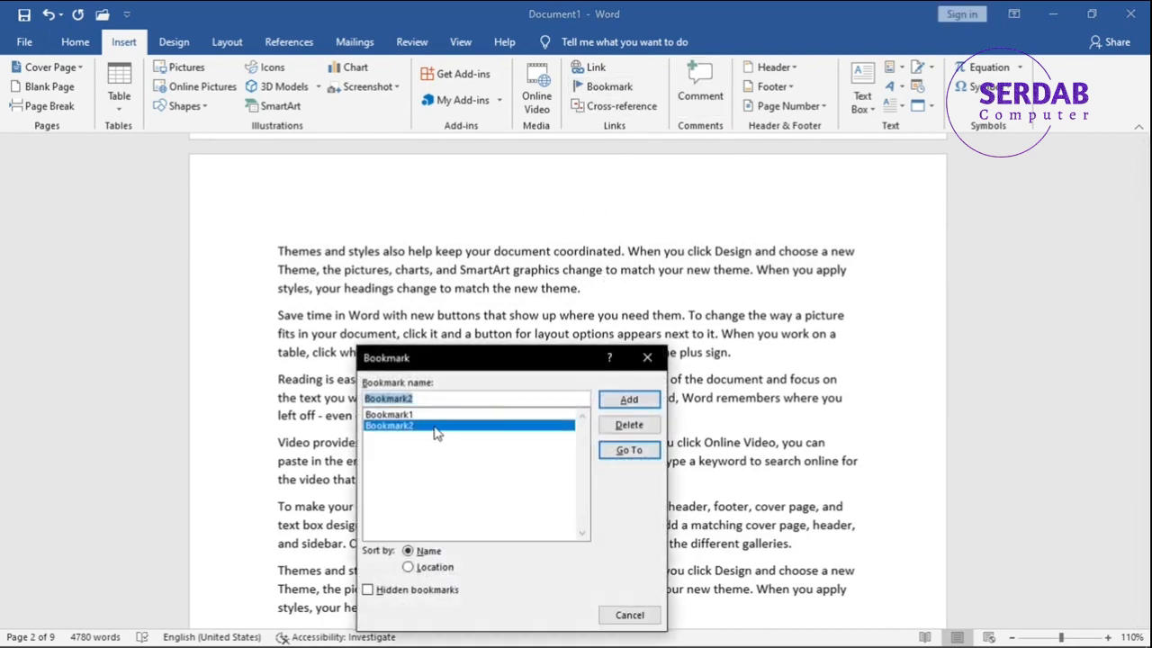
click(629, 450)
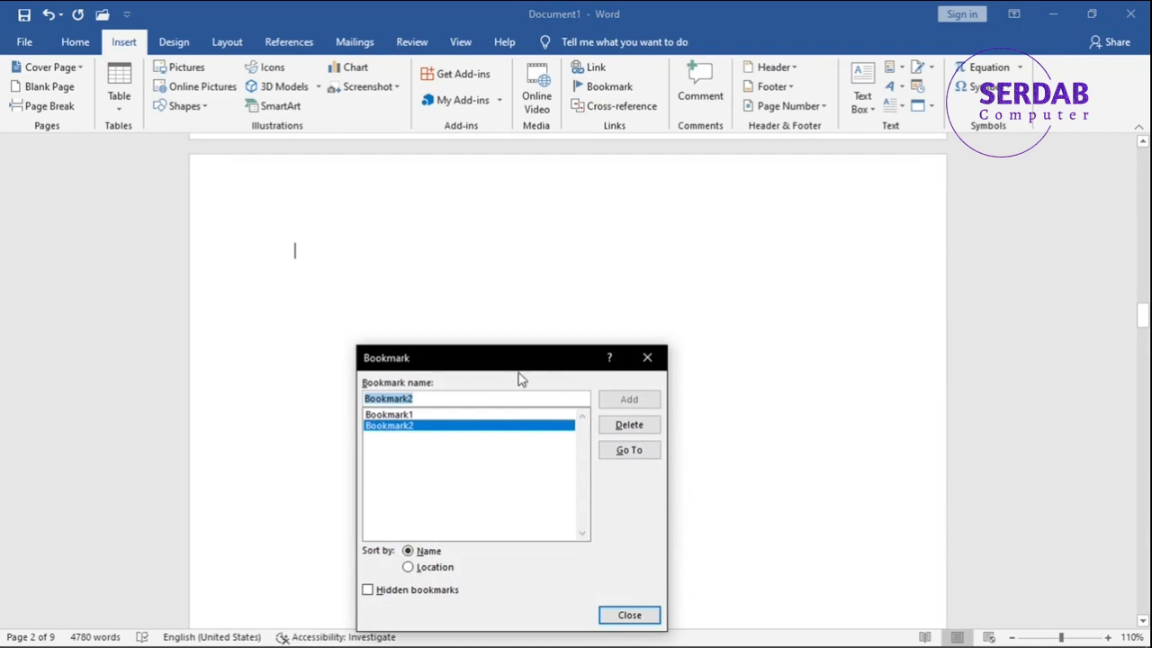
click(660, 369)
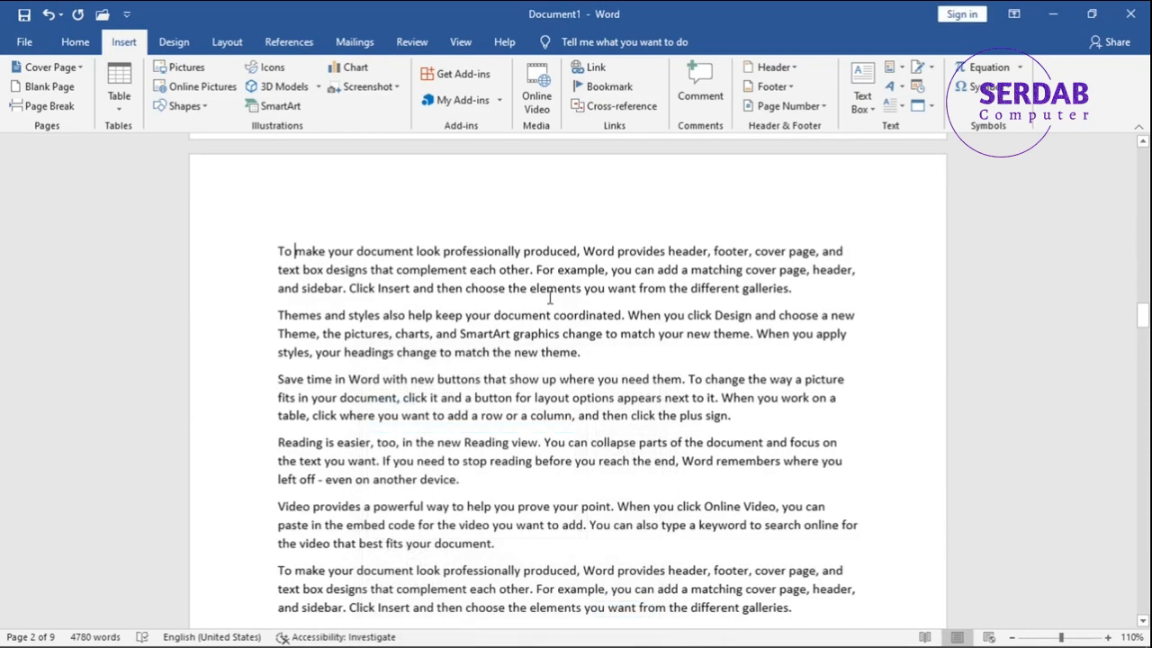
Examine sorting the bookmarks by location and by name, and turn on the display of hidden bookmarks.
click(607, 86)
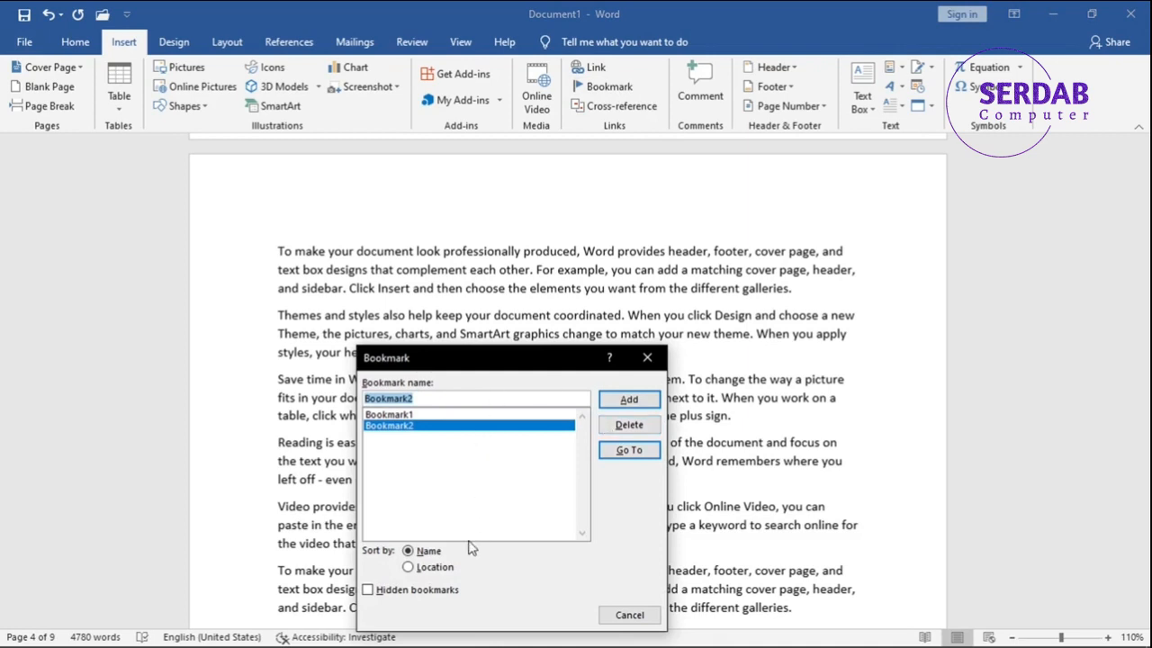
click(445, 570)
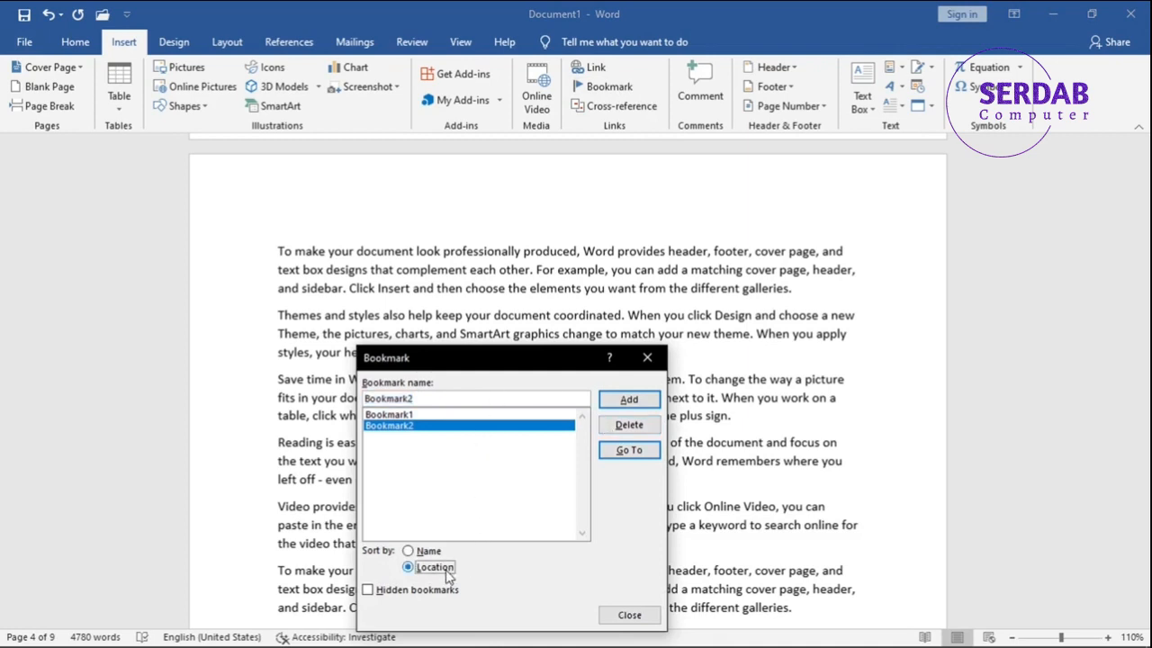
click(426, 551)
click(405, 591)
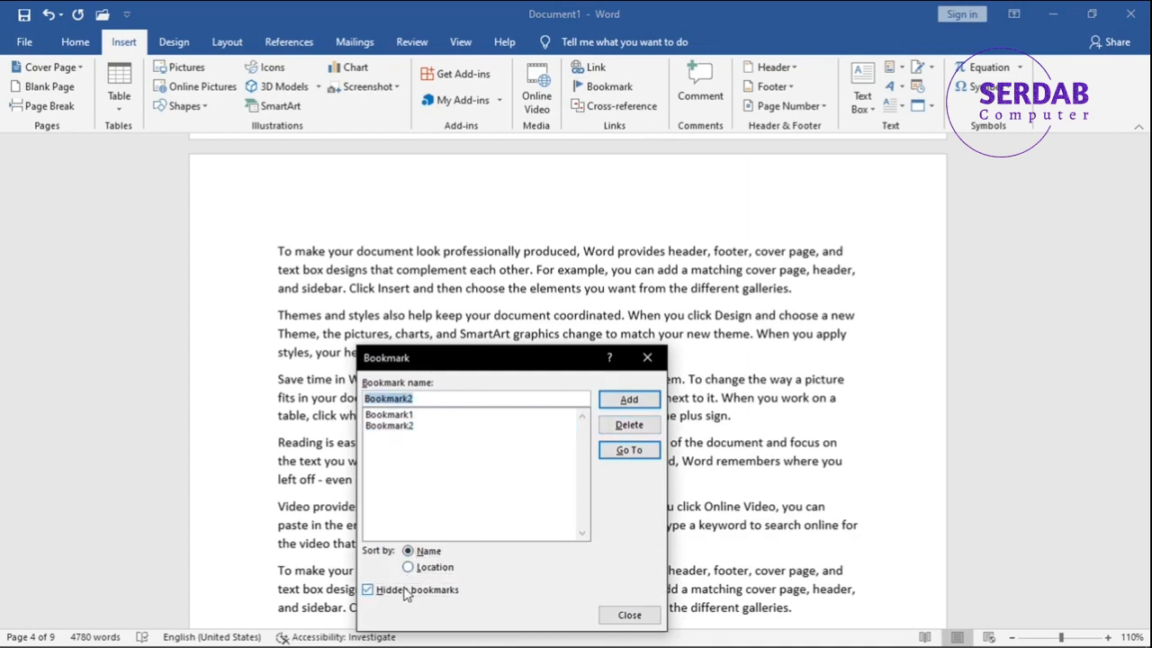
click(409, 592)
click(426, 594)
drag(463, 364, 558, 291)
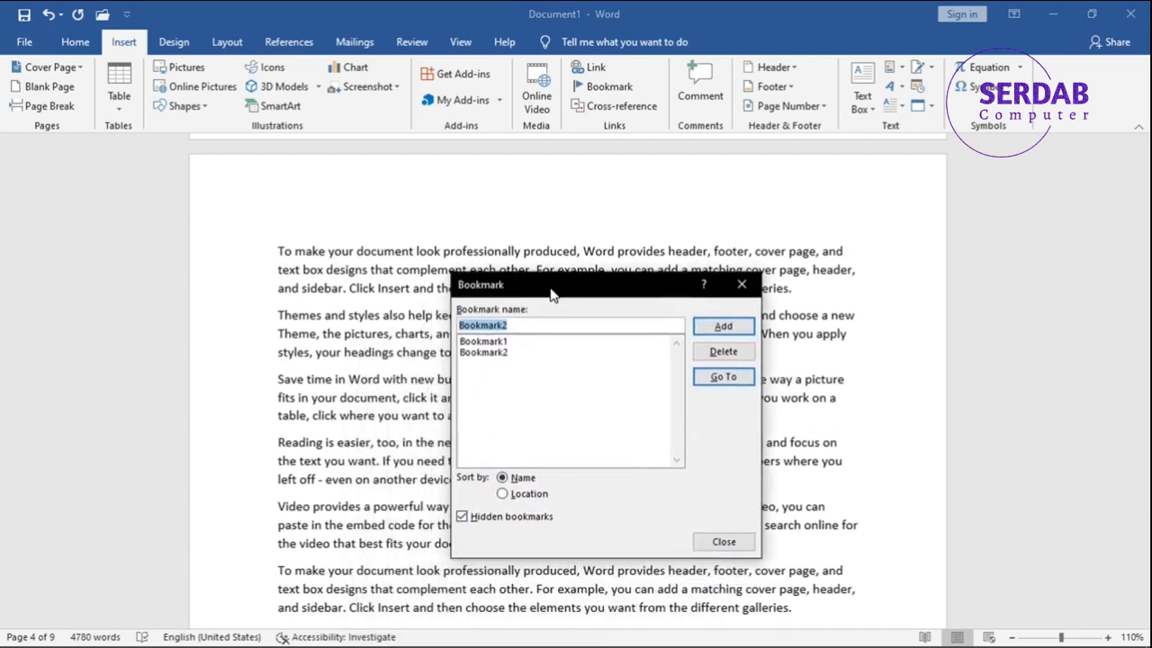
click(738, 290)
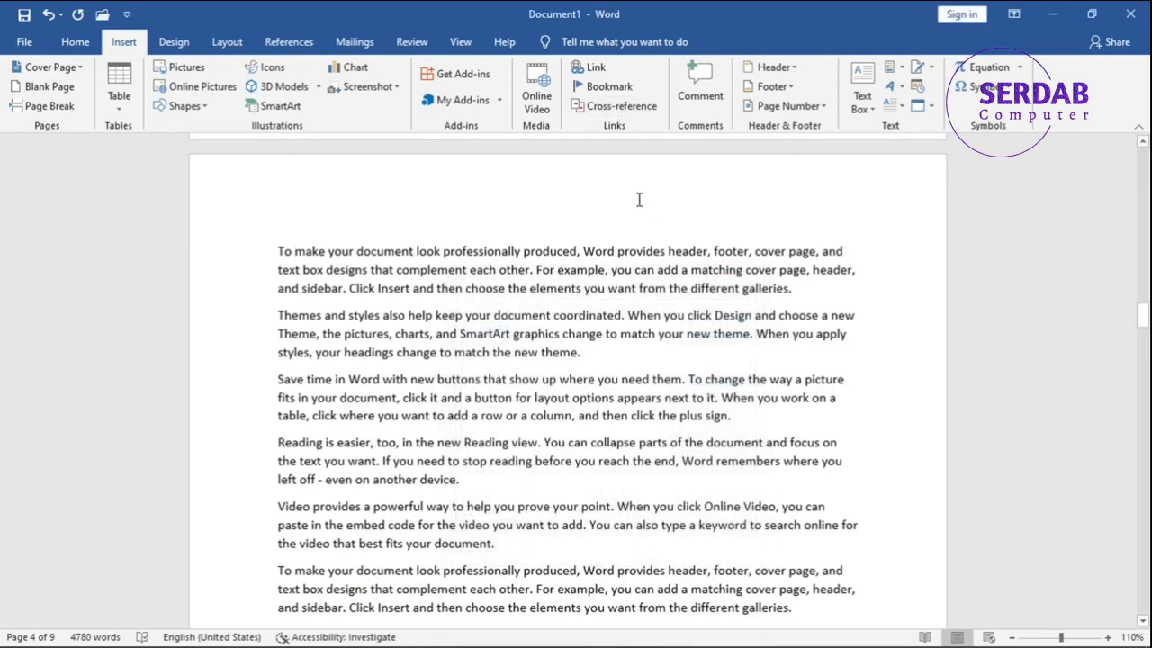
At the document's beginning, examine Bookmark1 and Bookmark2 as hyperlink targets within this document, and cancel without inserting a link.
drag(1142, 314, 1142, 161)
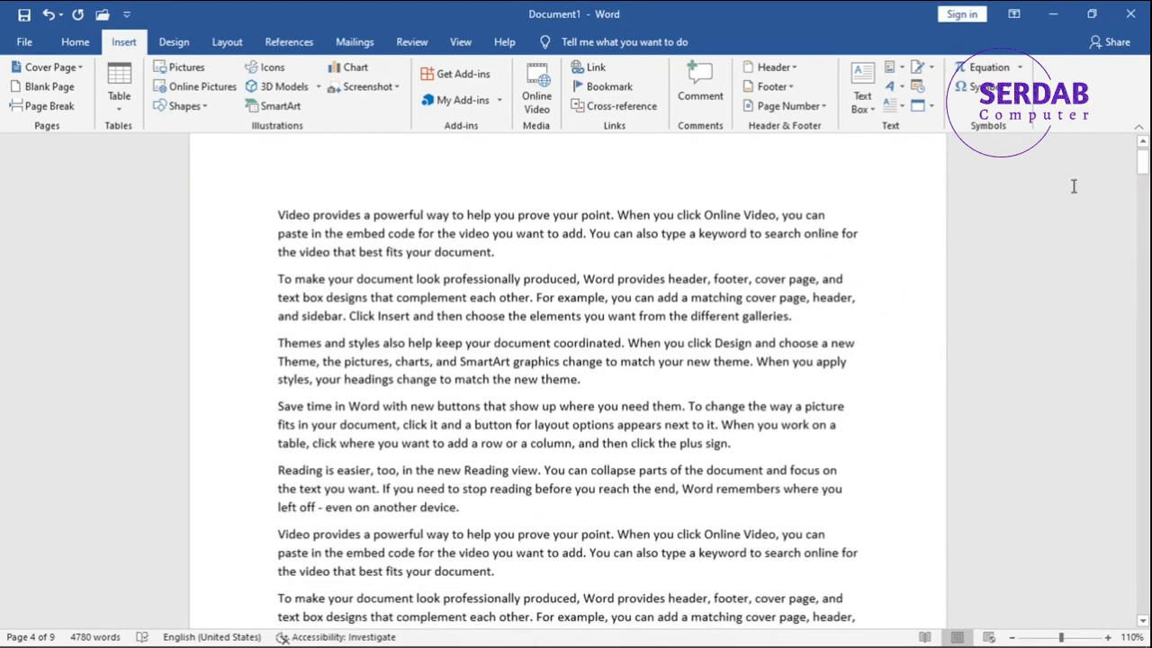
click(597, 70)
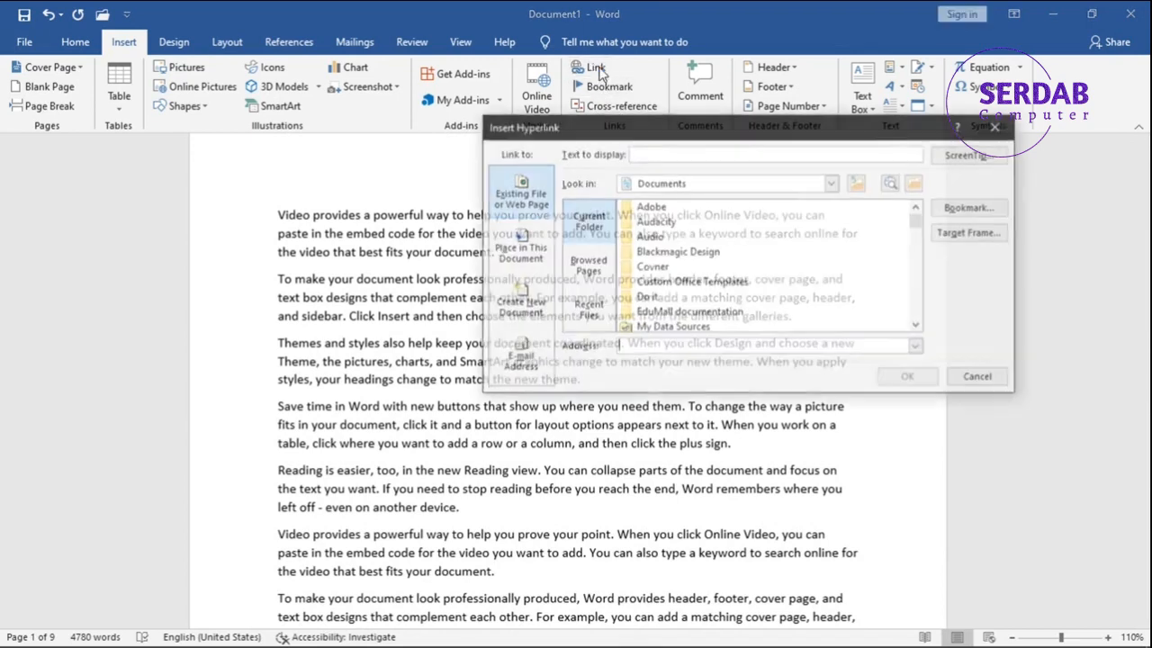
click(517, 256)
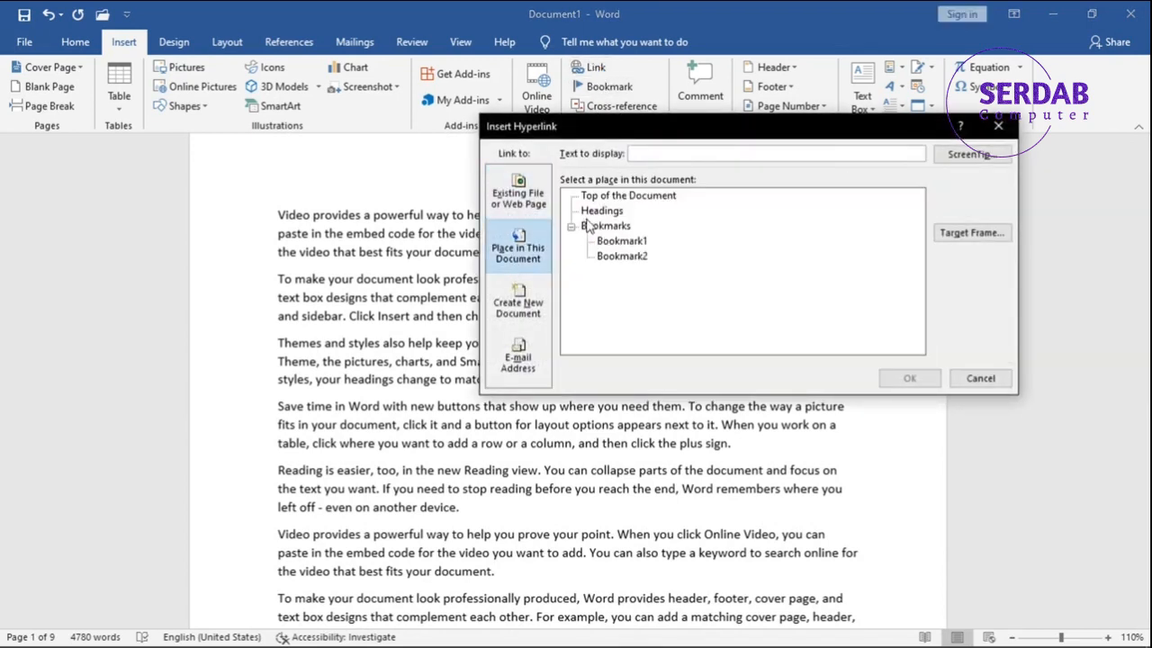
click(601, 226)
click(628, 242)
click(622, 257)
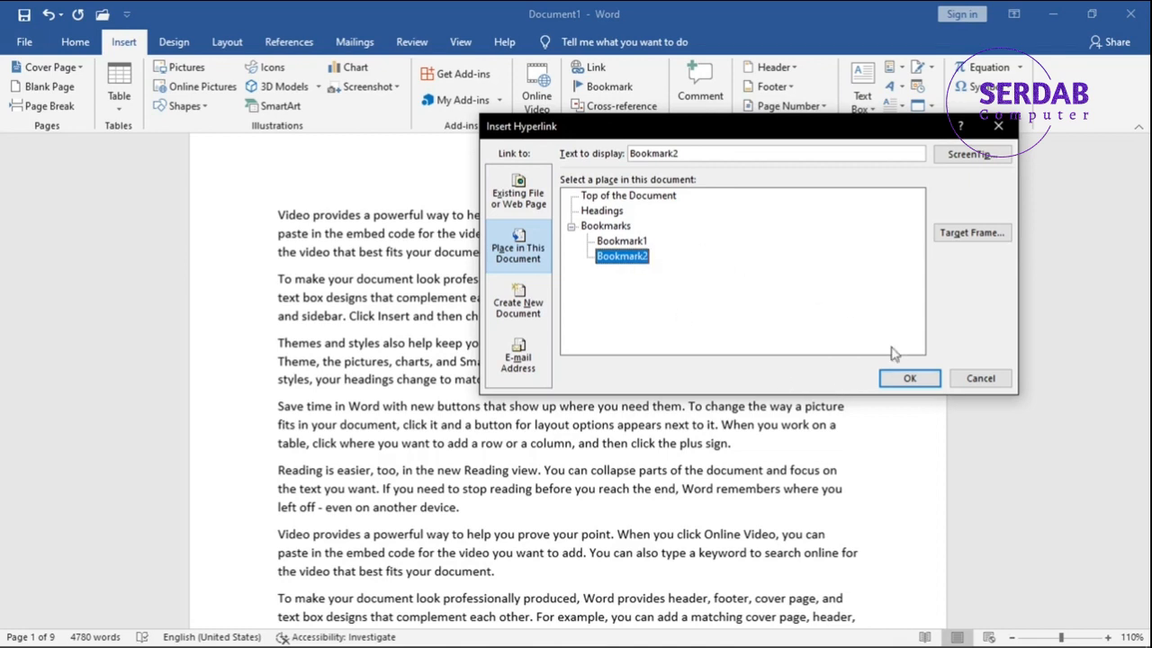
click(979, 378)
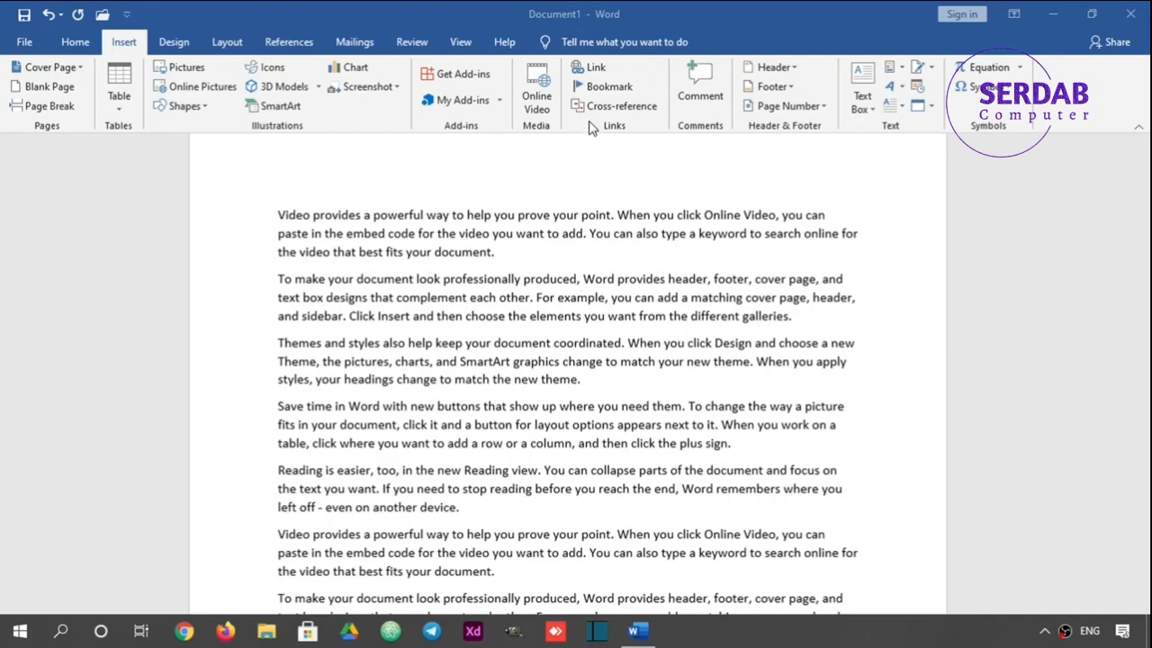
Examine the cross-reference options for the Heading and Bookmark reference types, and cancel without inserting a reference.
click(616, 106)
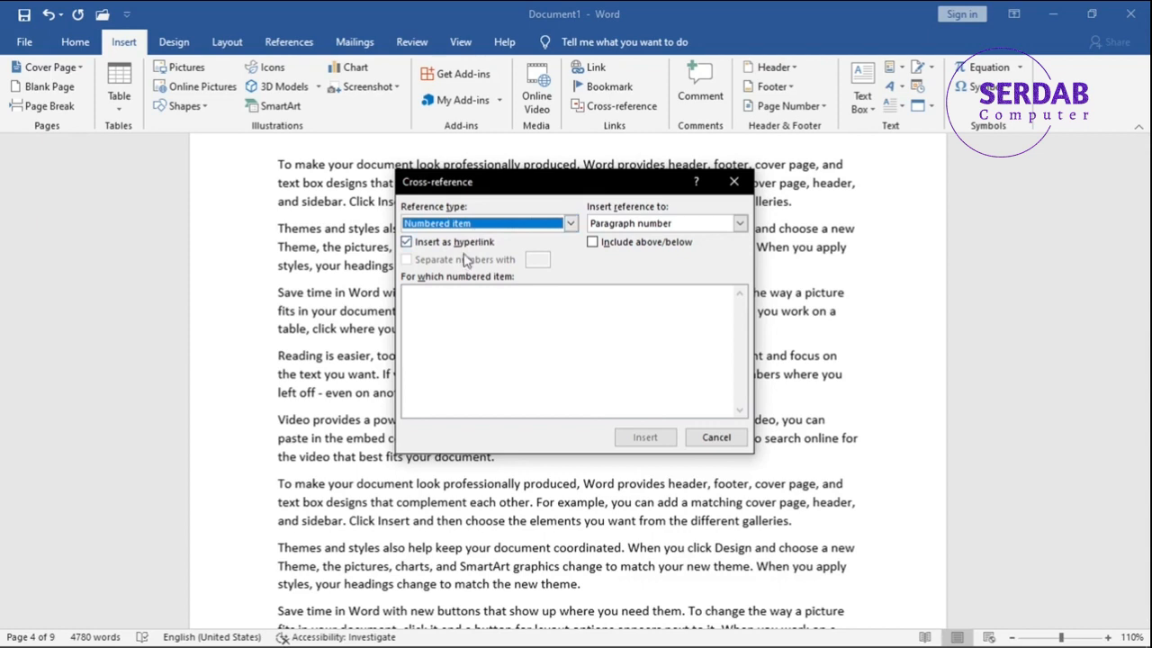
click(462, 230)
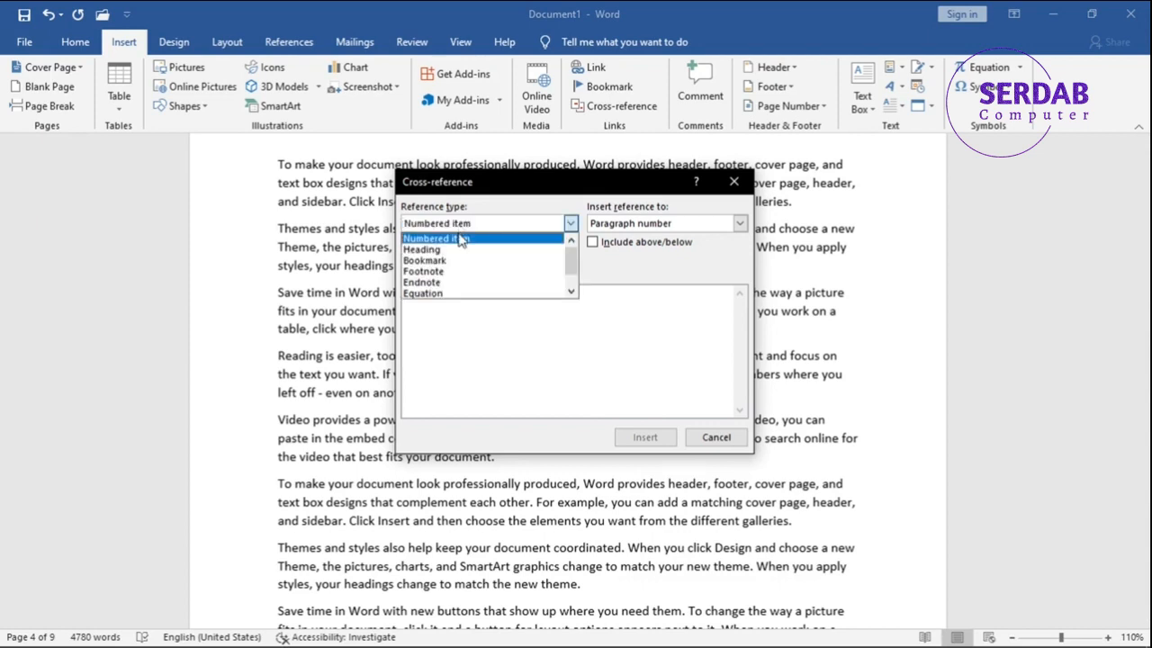
click(450, 249)
click(450, 223)
click(445, 260)
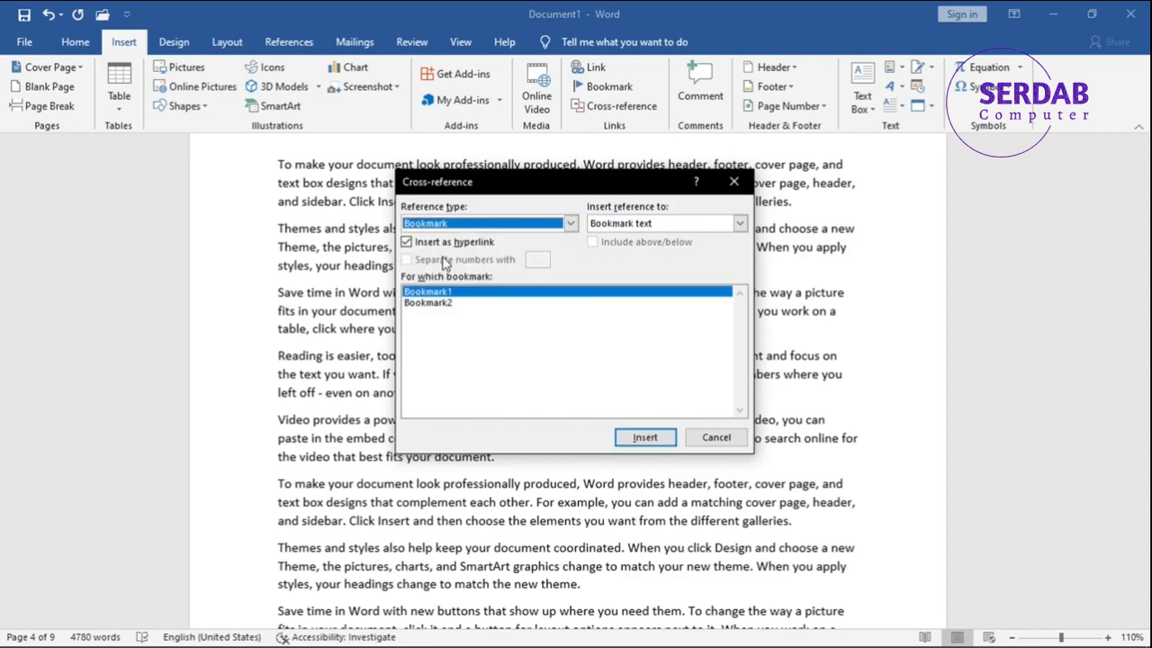
click(715, 445)
Return to the beginning of the document and add an empty line above the first paragraph.
drag(1147, 326, 1147, 157)
scroll(595, 288, down, 3)
scroll(595, 288, down, 1)
scroll(674, 287, up, 7)
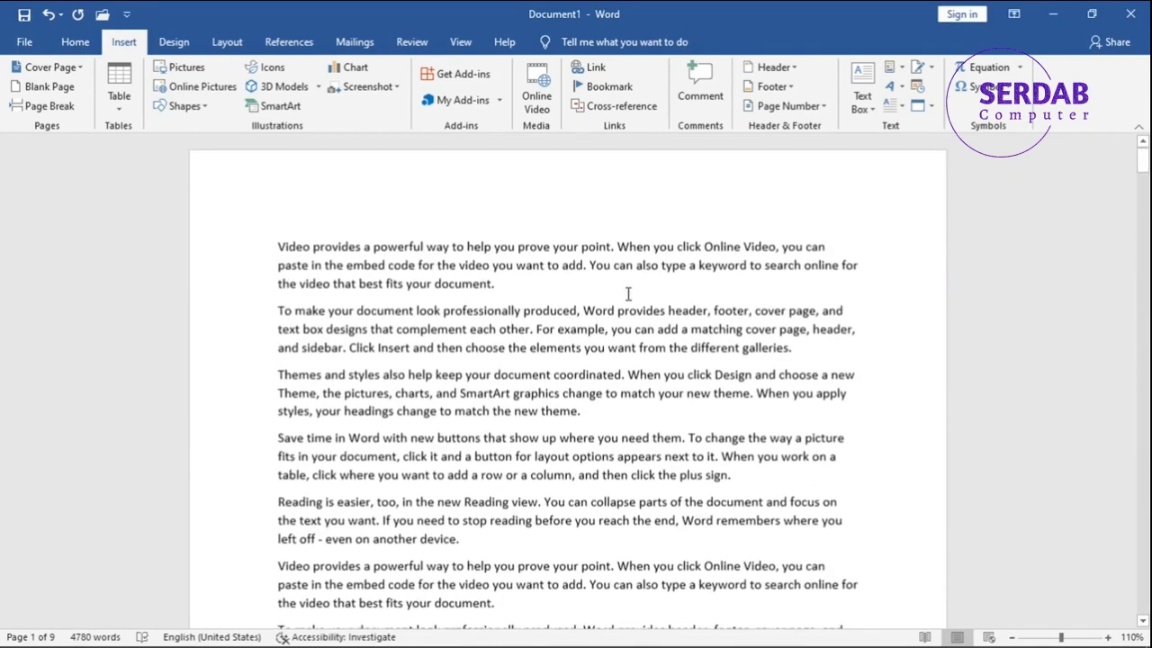
click(278, 248)
key(Return)
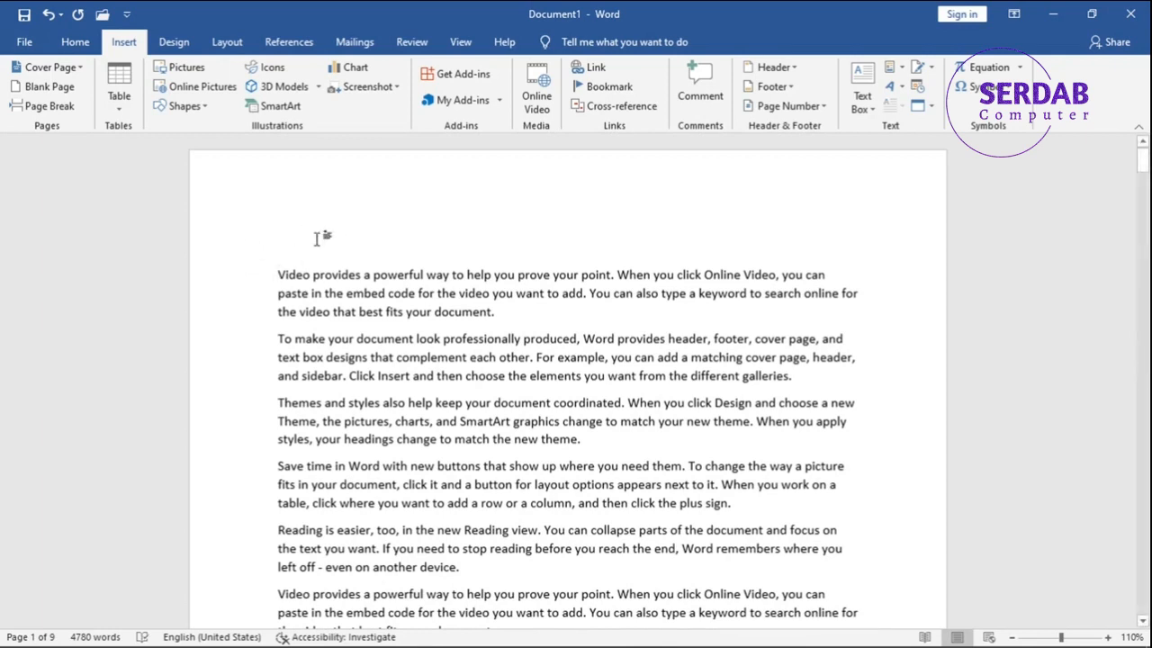
Insert a hyperlinked cross-reference to the bookmark text of Bookmark1 on the empty first line.
click(619, 106)
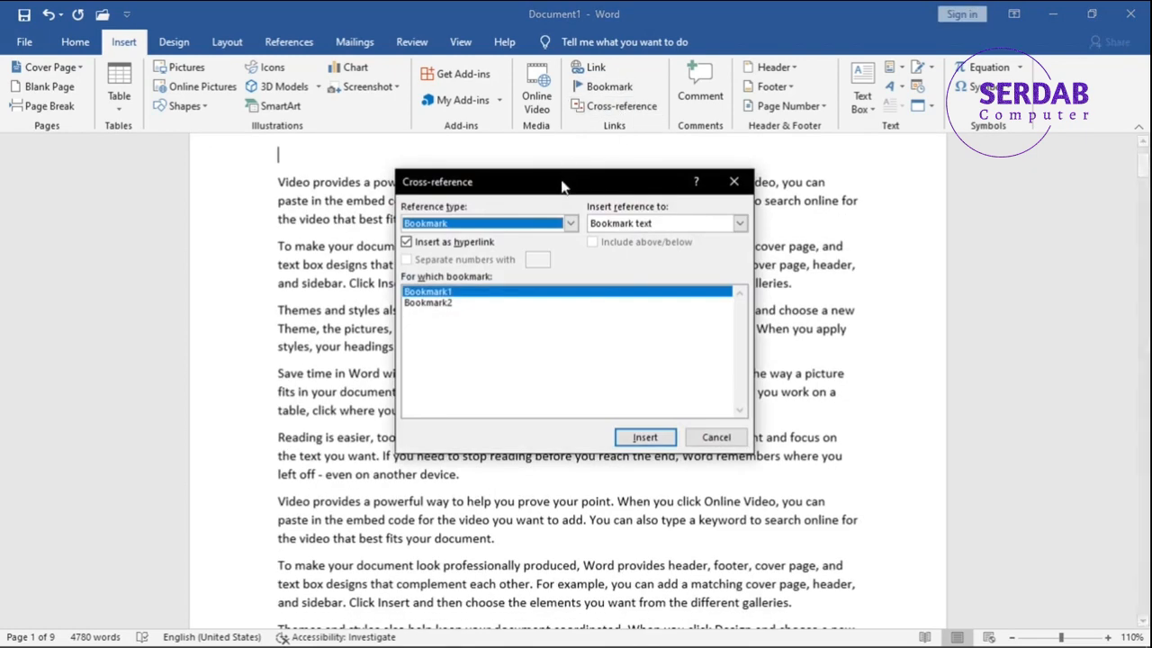
click(570, 223)
click(452, 239)
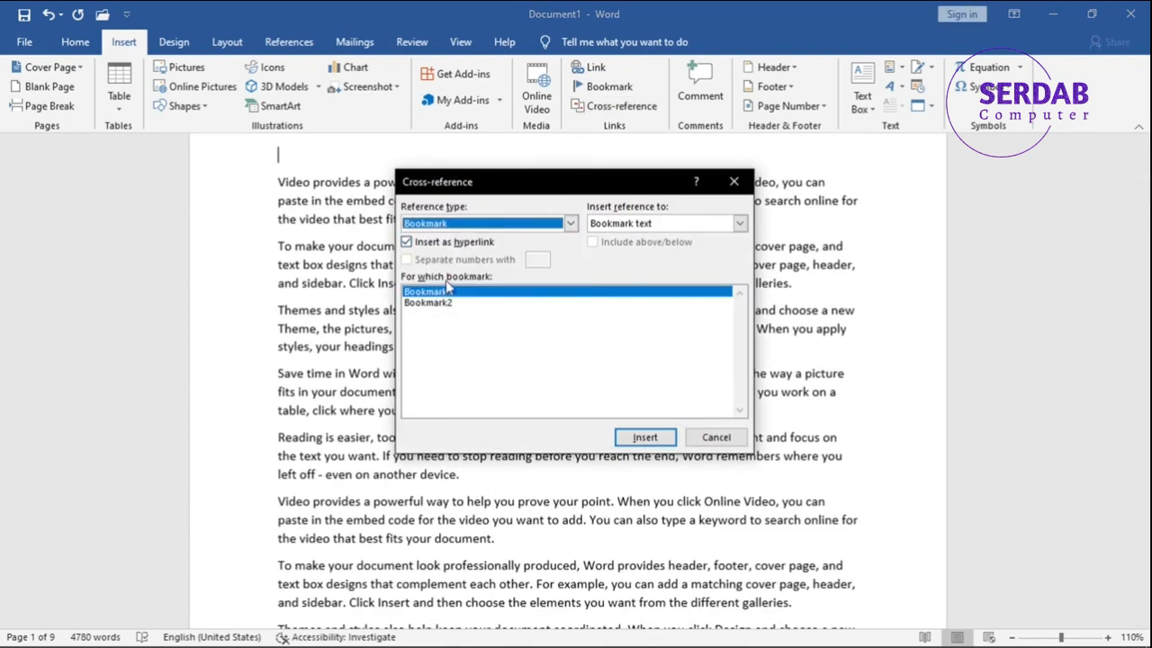
click(611, 227)
click(613, 227)
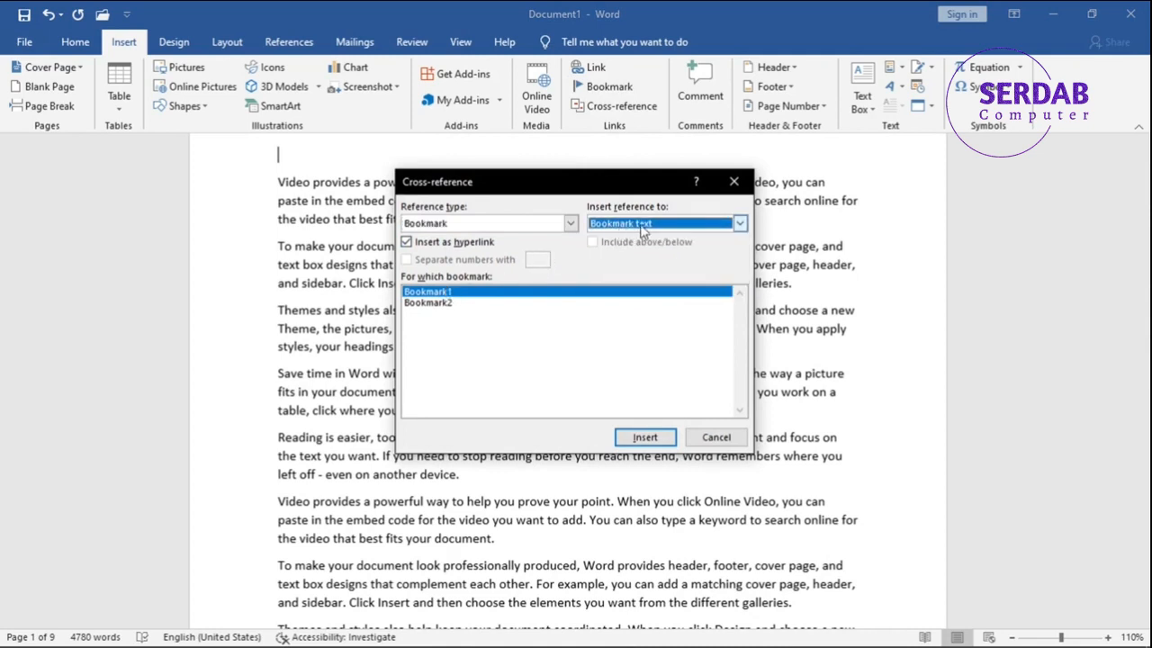
click(651, 225)
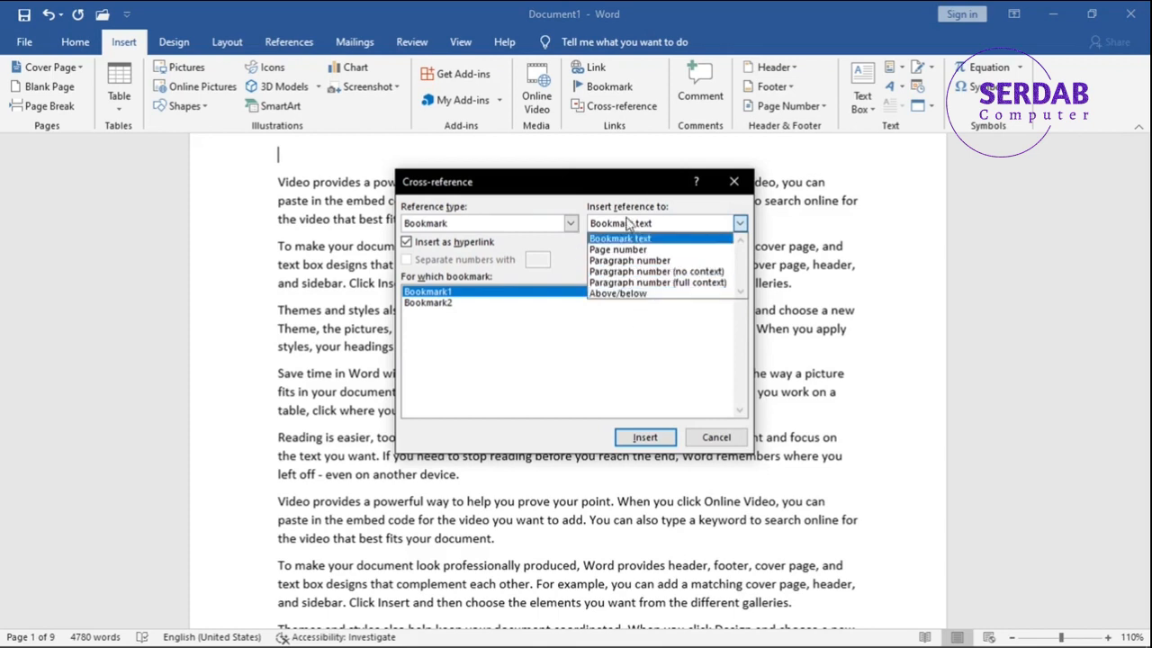
click(630, 238)
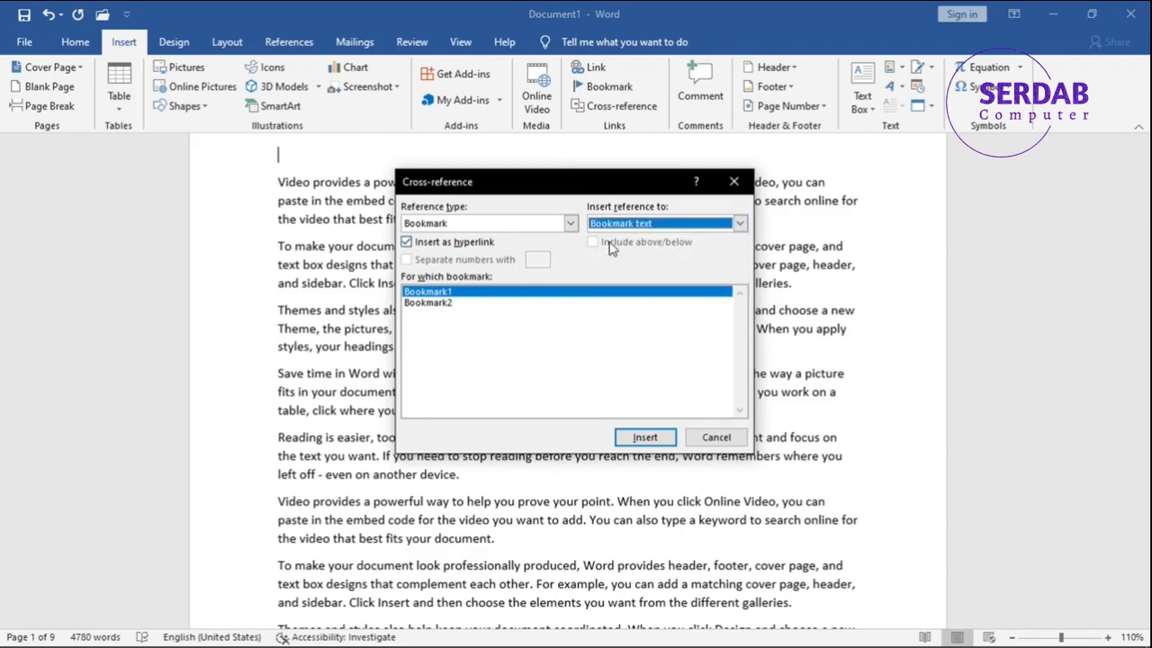
click(645, 437)
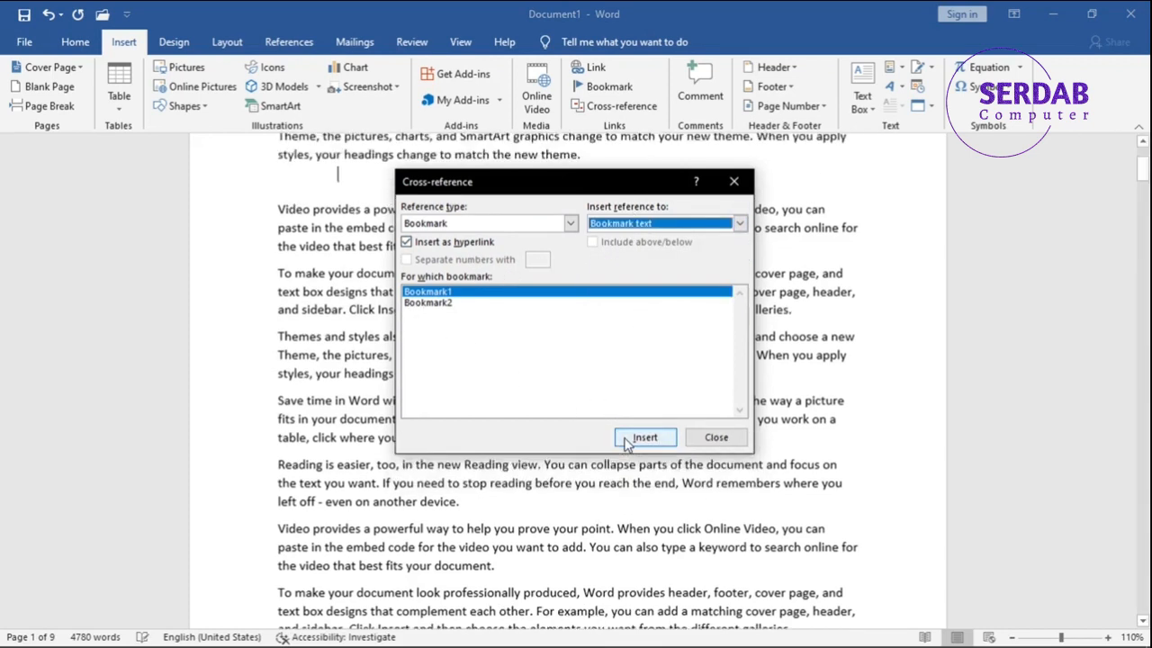
Insert two more hyperlinked bookmark text cross-references, to Bookmark2 and again to Bookmark1, and finish inserting references.
scroll(513, 180, up, 2)
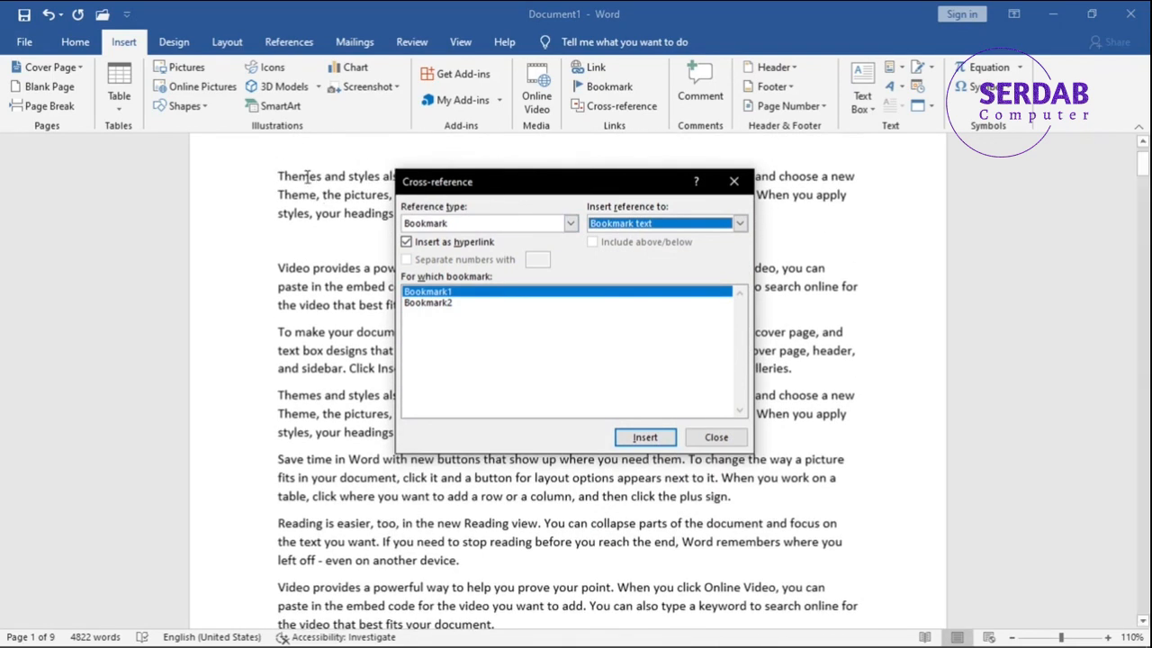
click(457, 303)
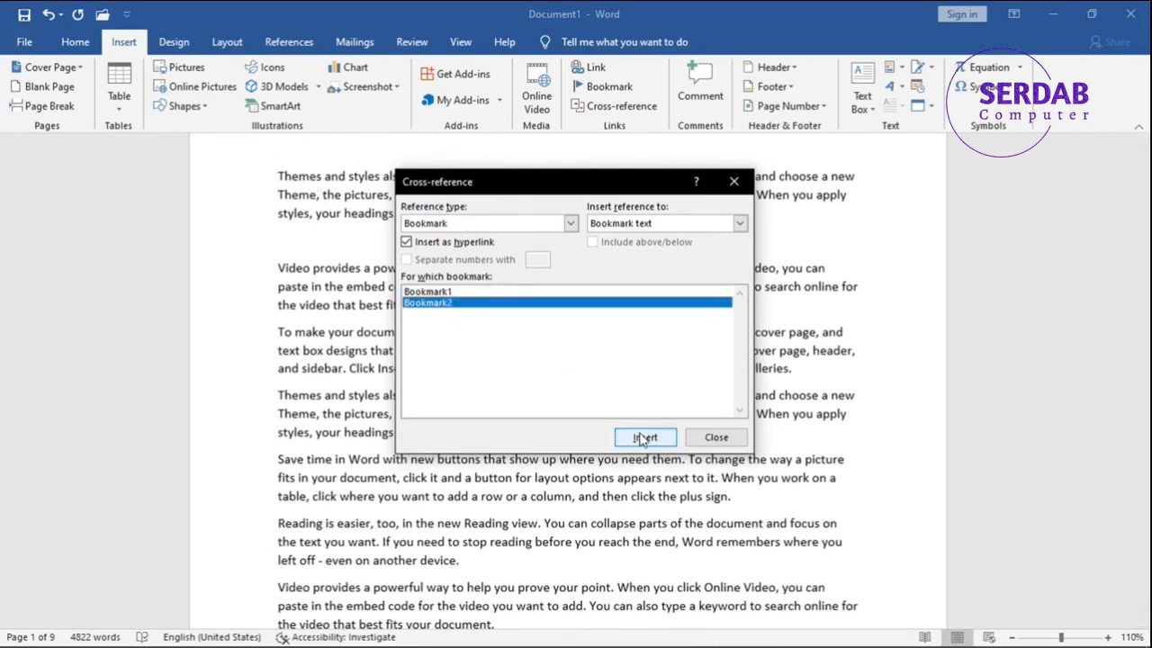
click(644, 437)
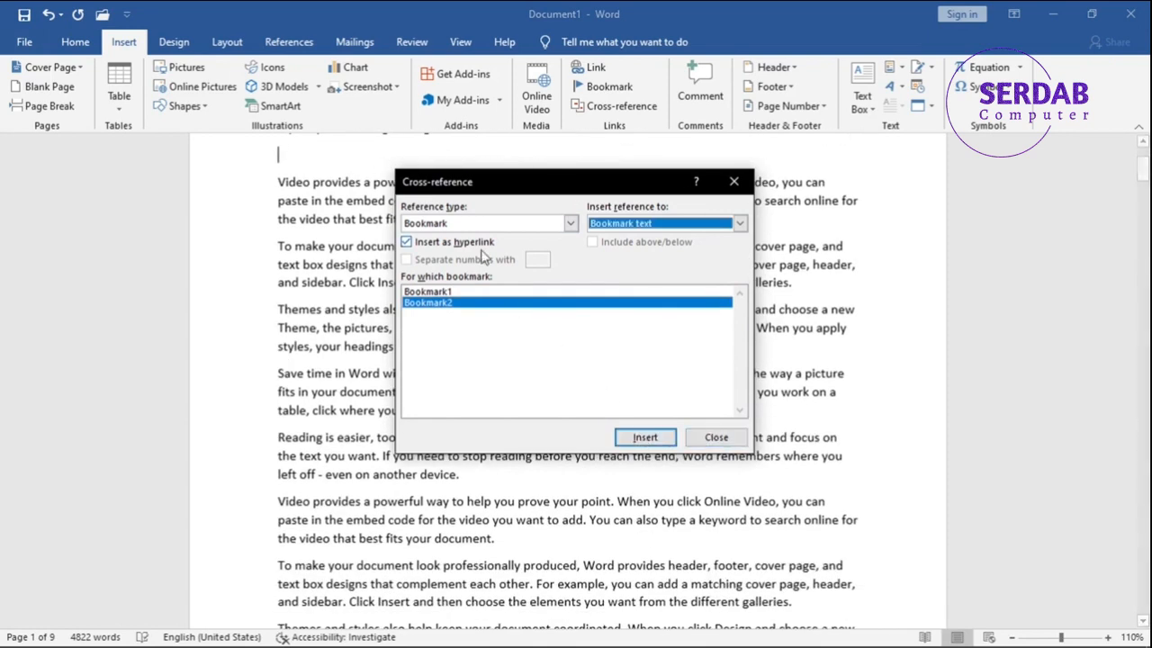
click(423, 294)
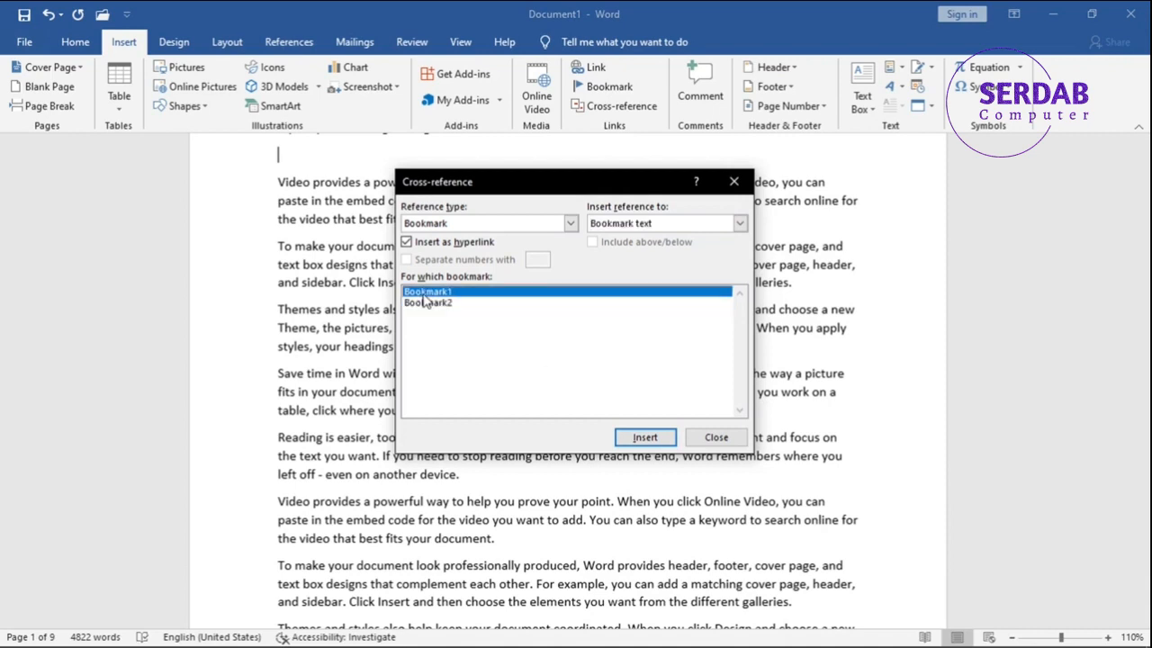
click(645, 437)
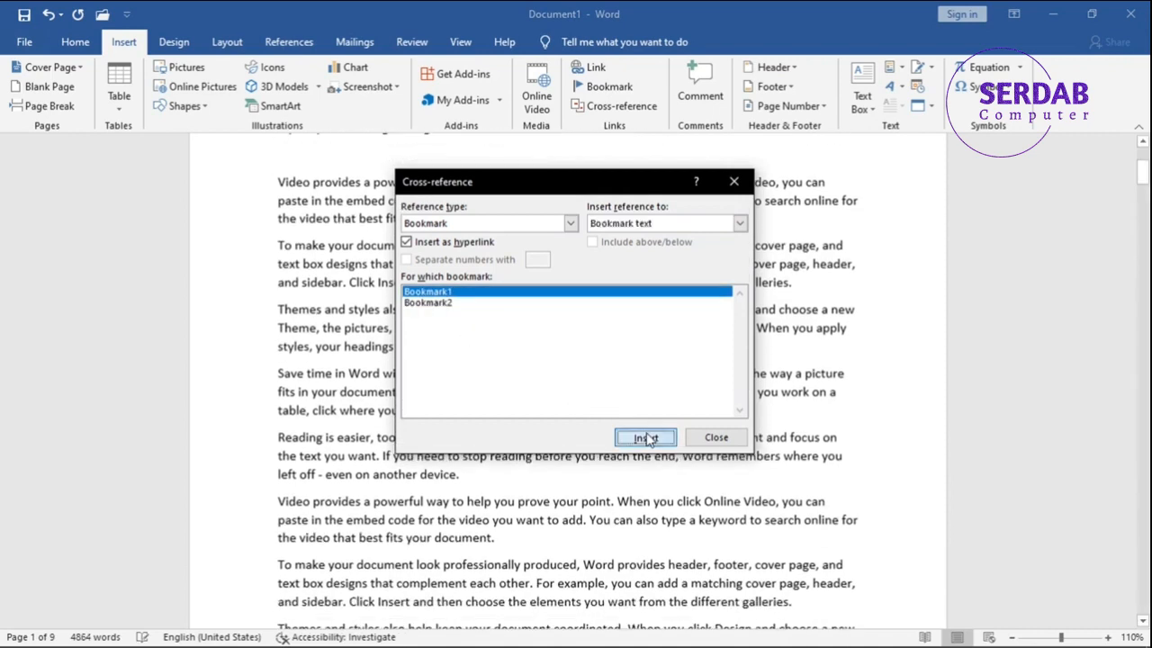
scroll(346, 217, up, 5)
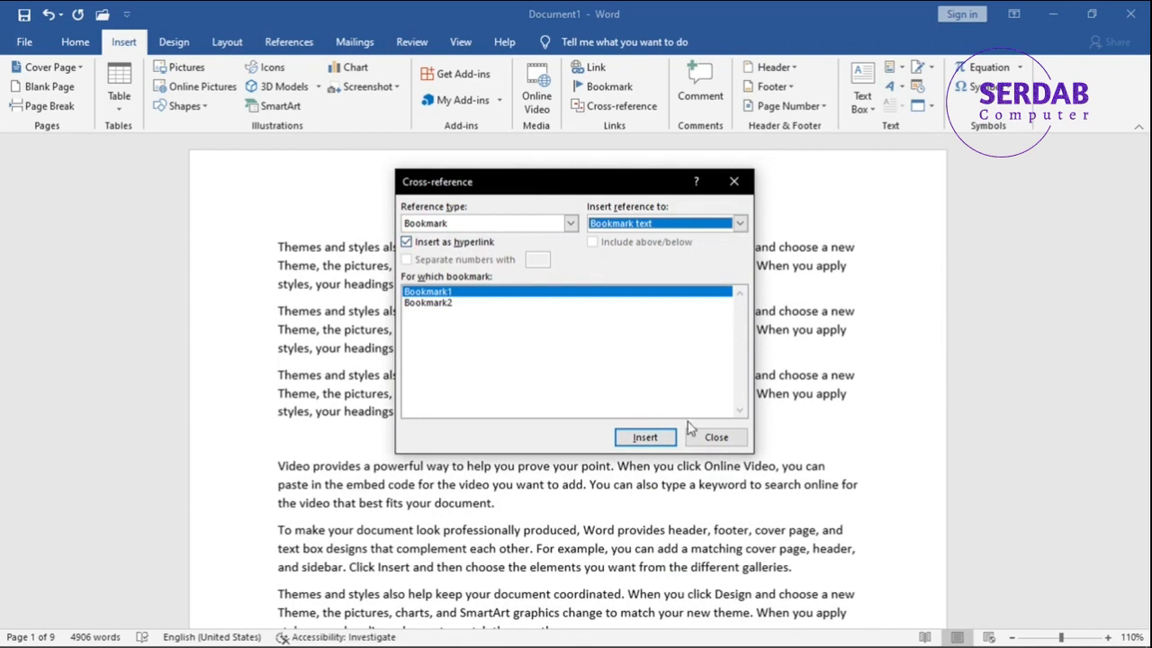
click(712, 437)
Inspect the three inserted cross-reference paragraphs, and follow the first one's link to its bookmarked location.
click(478, 329)
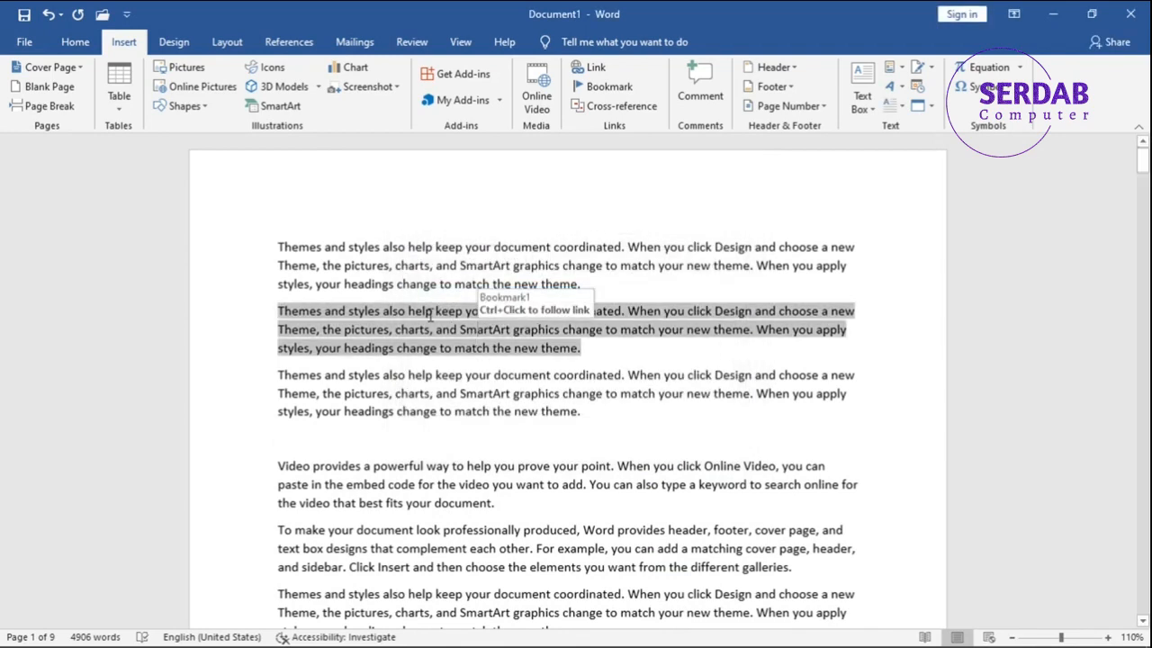
click(477, 386)
click(448, 286)
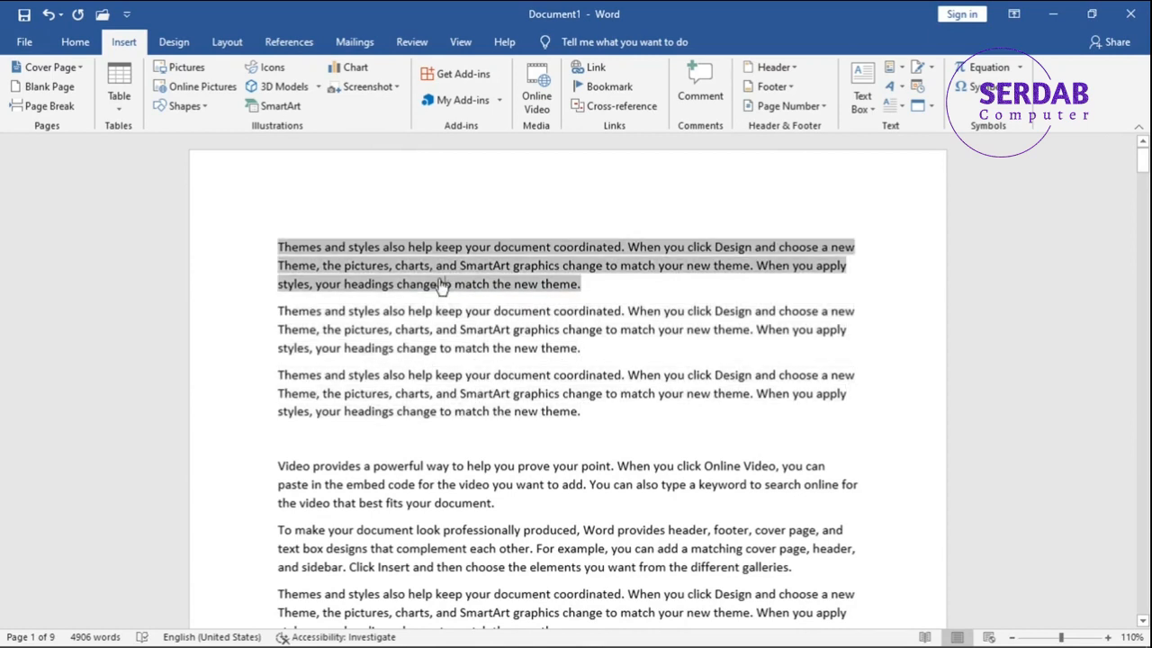
ctrl+click(440, 286)
scroll(446, 301, down, 1)
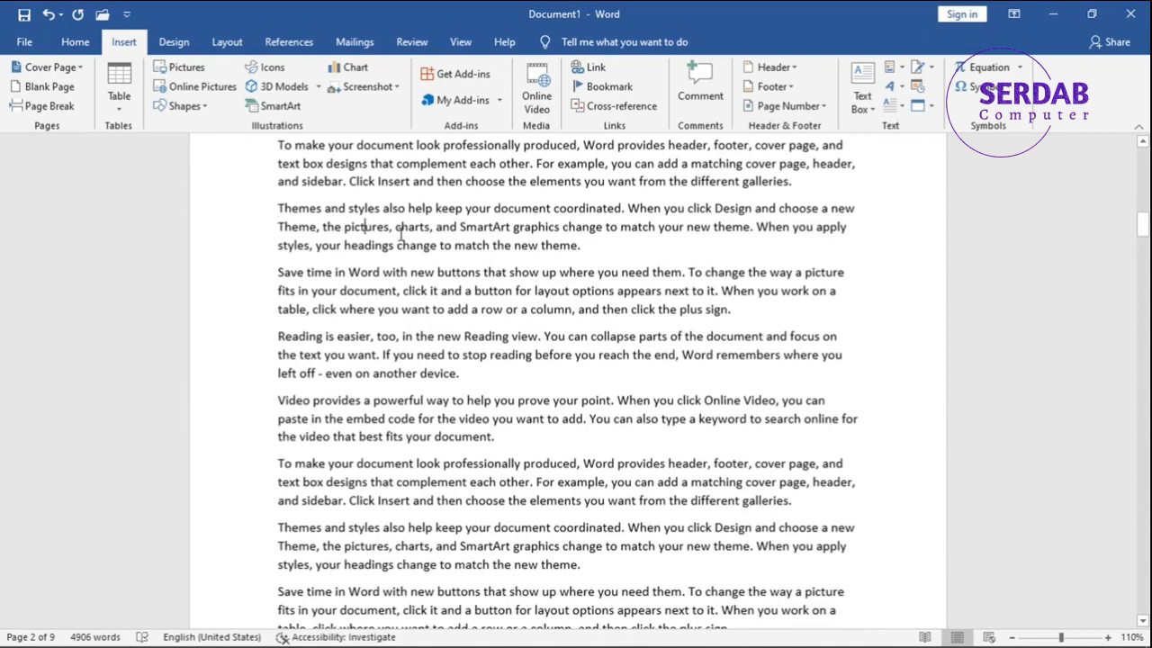
Examine the available cross-reference types, from Numbered item to Table, and cancel without inserting a reference.
click(617, 108)
click(481, 224)
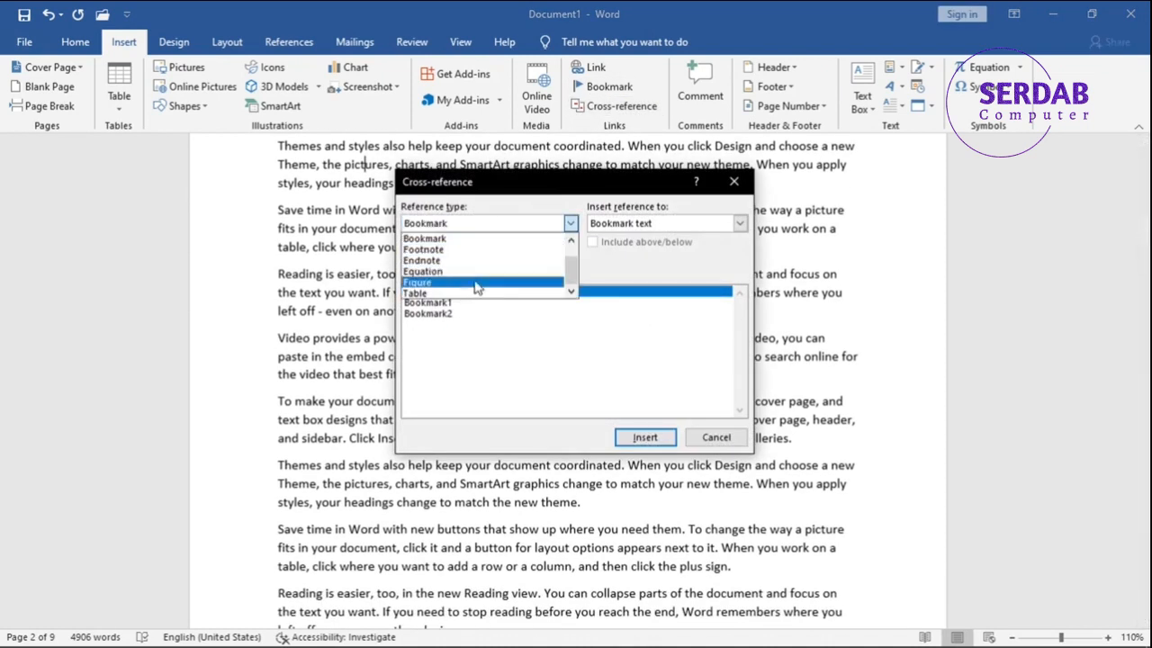
scroll(451, 267, up, 1)
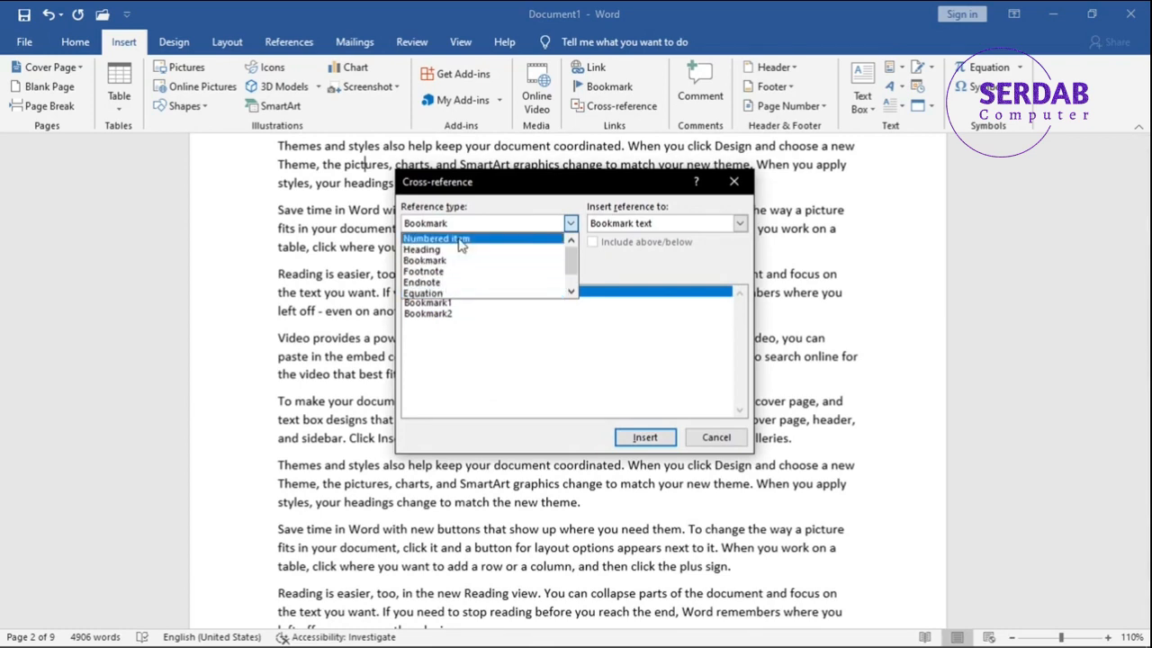
click(572, 223)
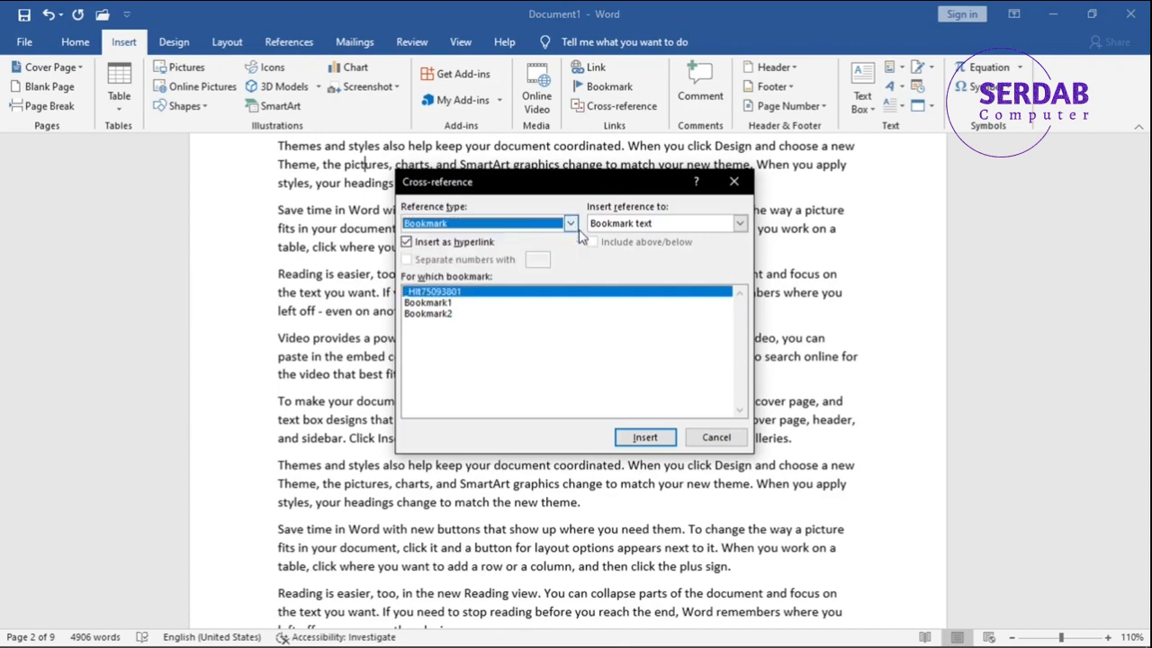
click(715, 437)
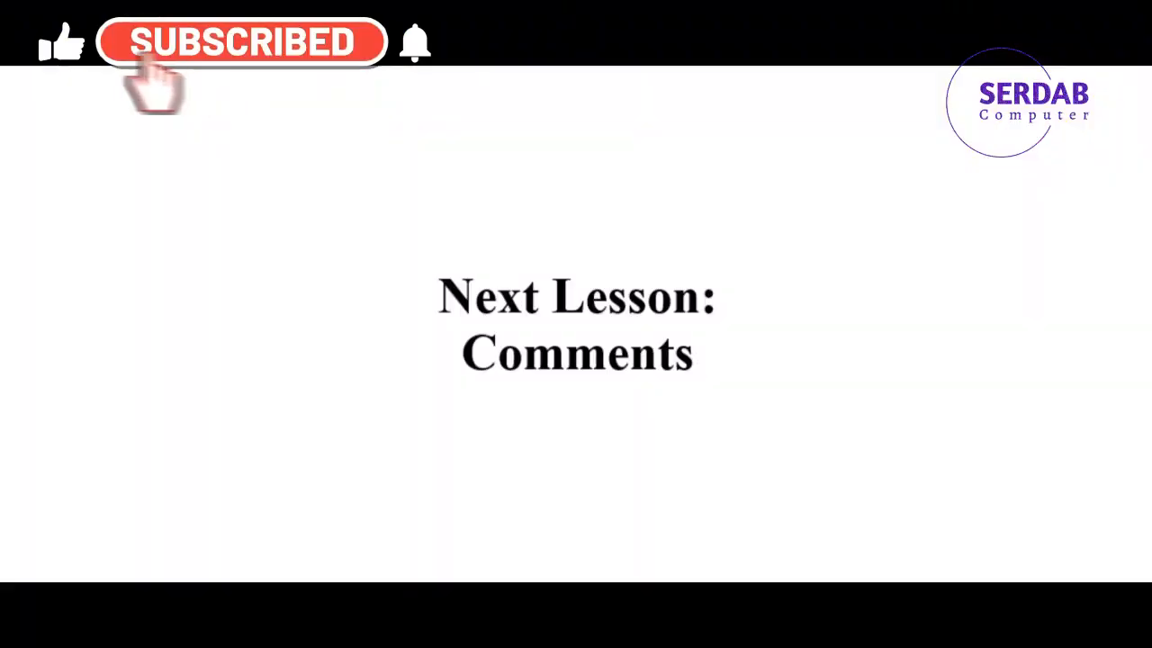